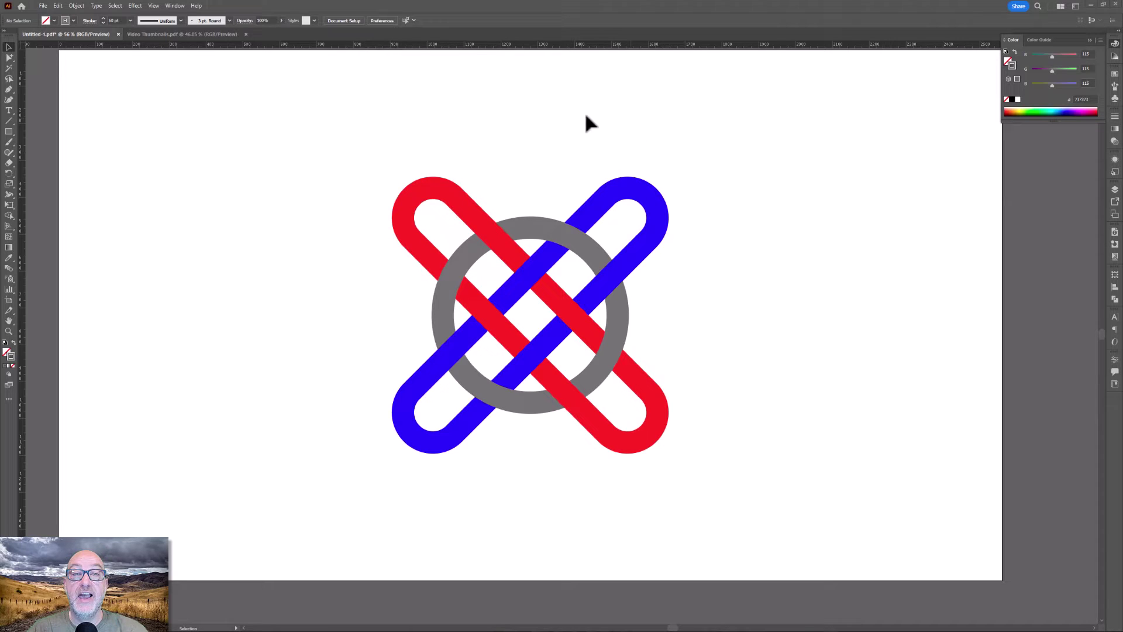
Save the logo as Untitled-1.pdf on the Desktop, overwriting the existing file
{"action": "left_click", "coordinate": [43, 6]}
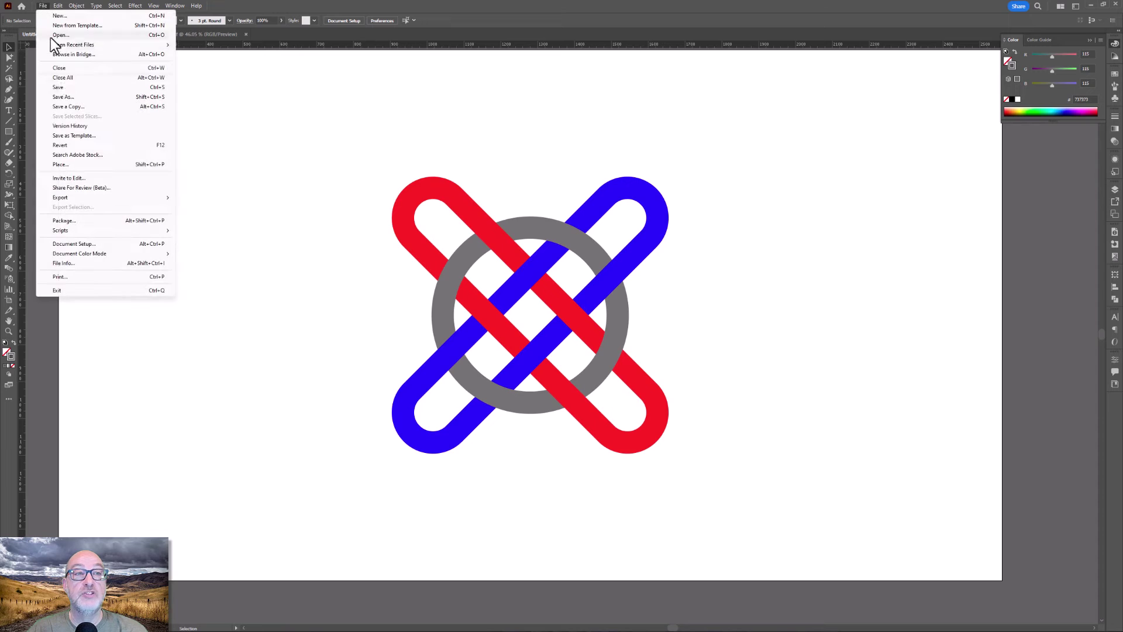
{"action": "left_click", "coordinate": [66, 98]}
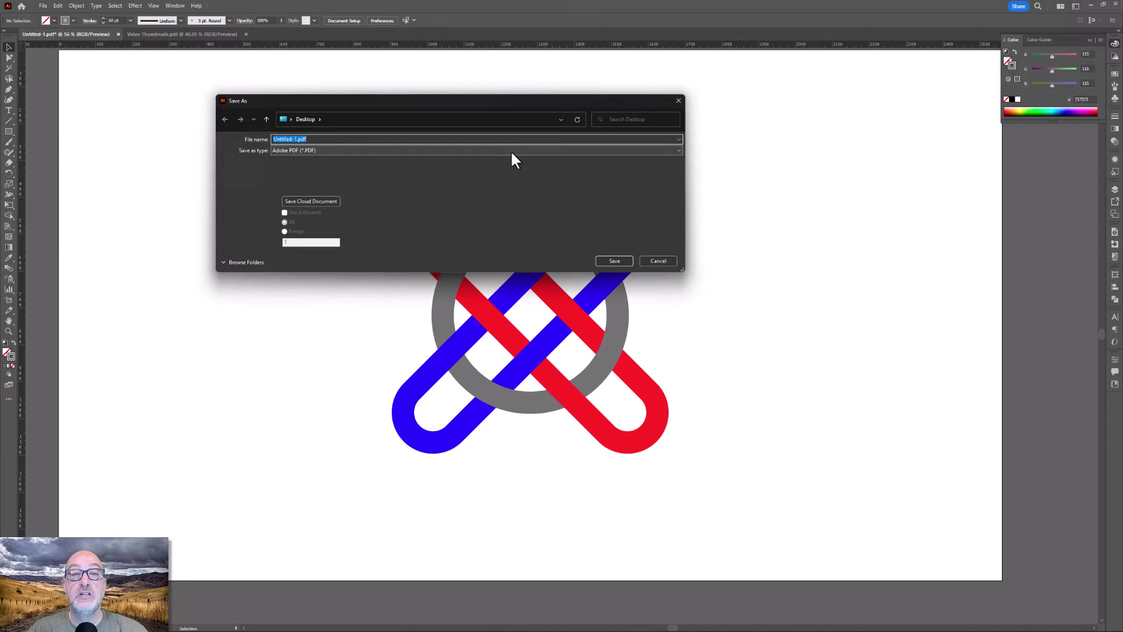
{"action": "left_click_drag", "start_coordinate": [444, 105], "coordinate": [570, 120]}
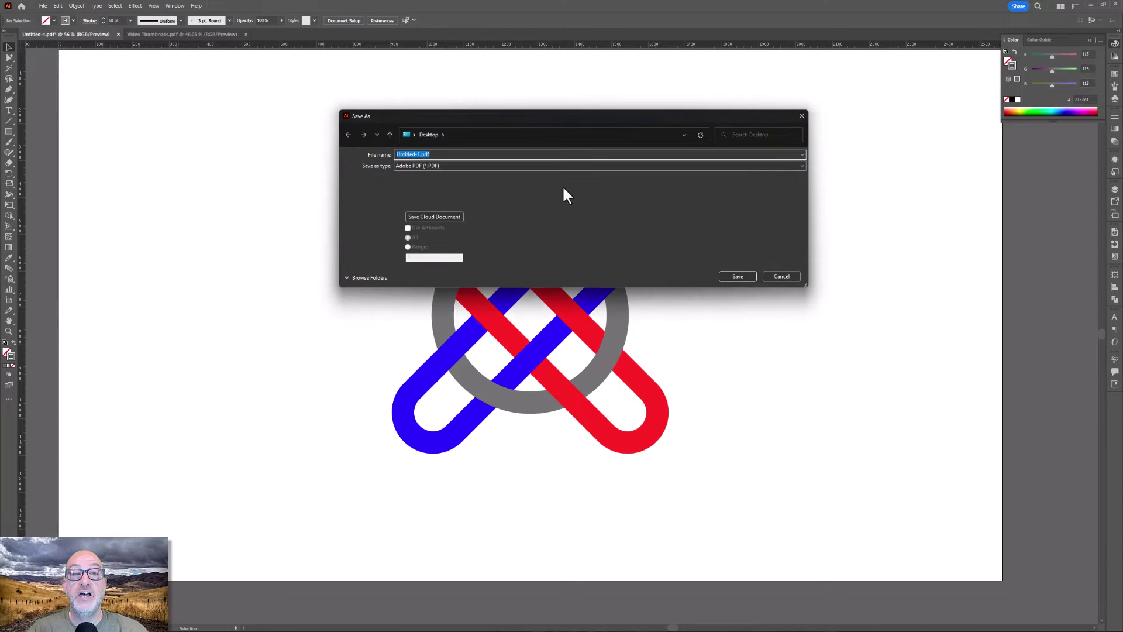
{"action": "left_click", "coordinate": [745, 276]}
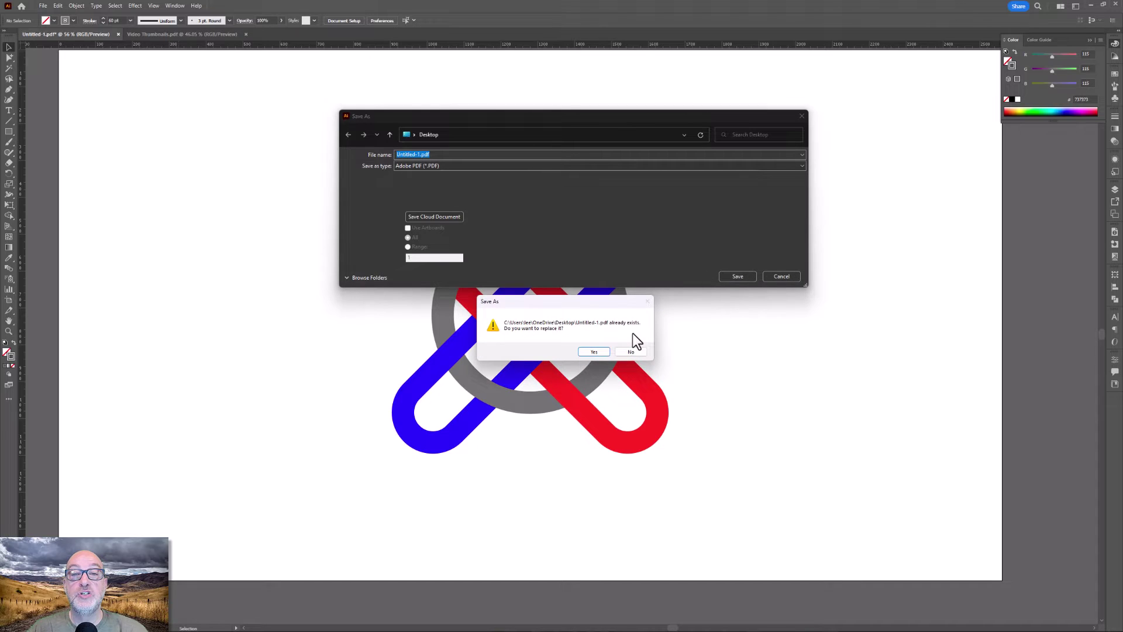
{"action": "left_click", "coordinate": [592, 354]}
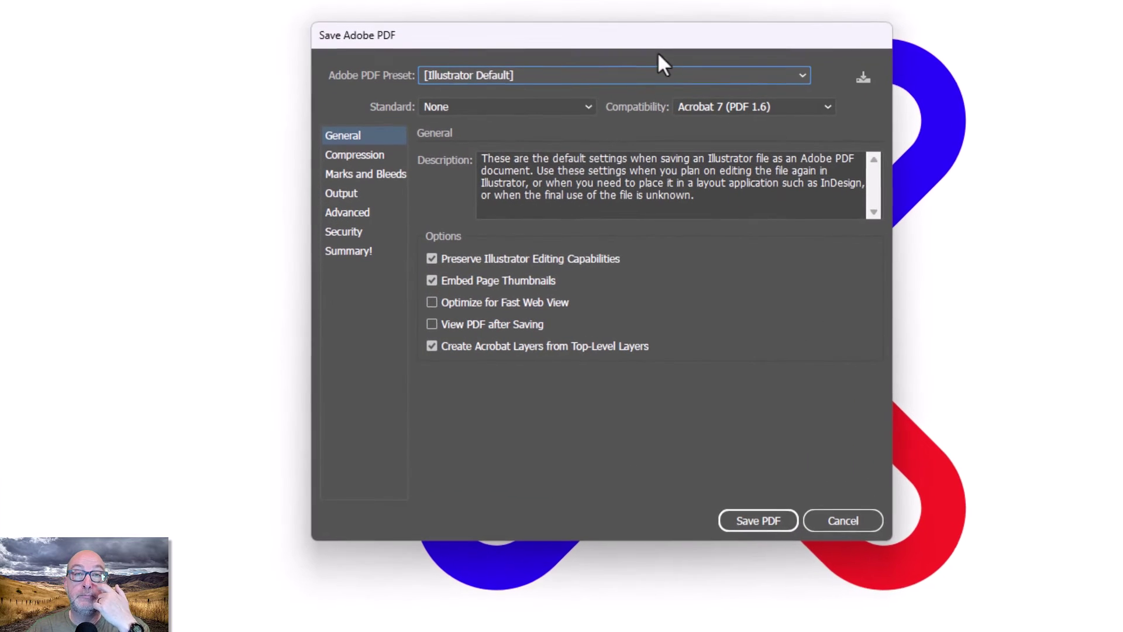
Review the PDF Standard list, leaving it at None, then bring up the Acrobat Compatibility versions
{"action": "left_click_drag", "start_coordinate": [658, 34], "coordinate": [598, 80]}
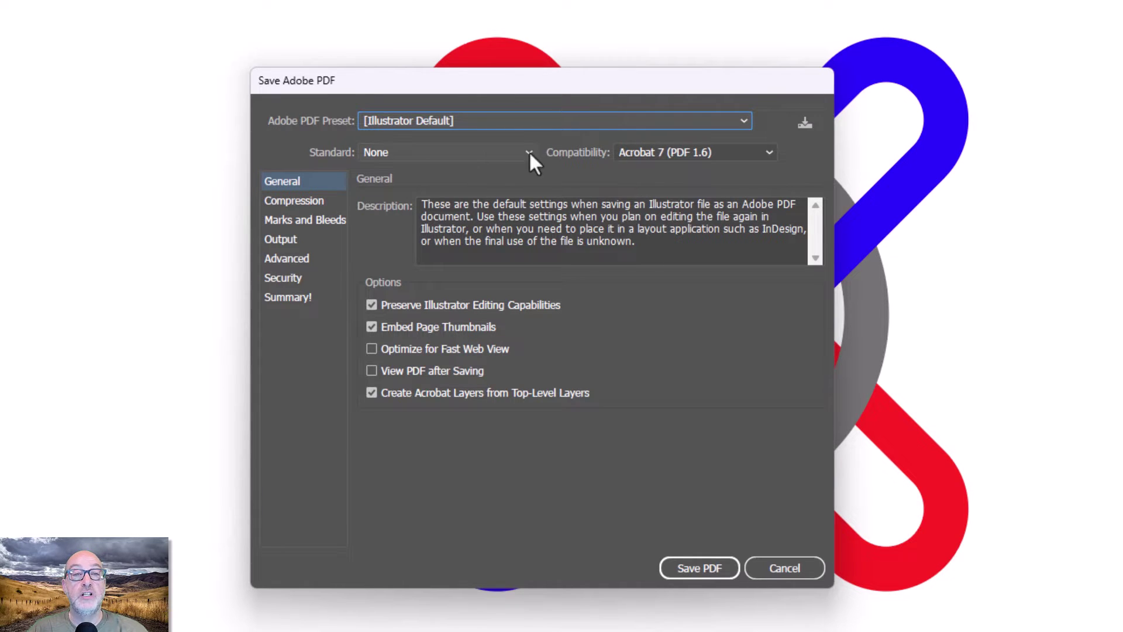
{"action": "left_click", "coordinate": [488, 153]}
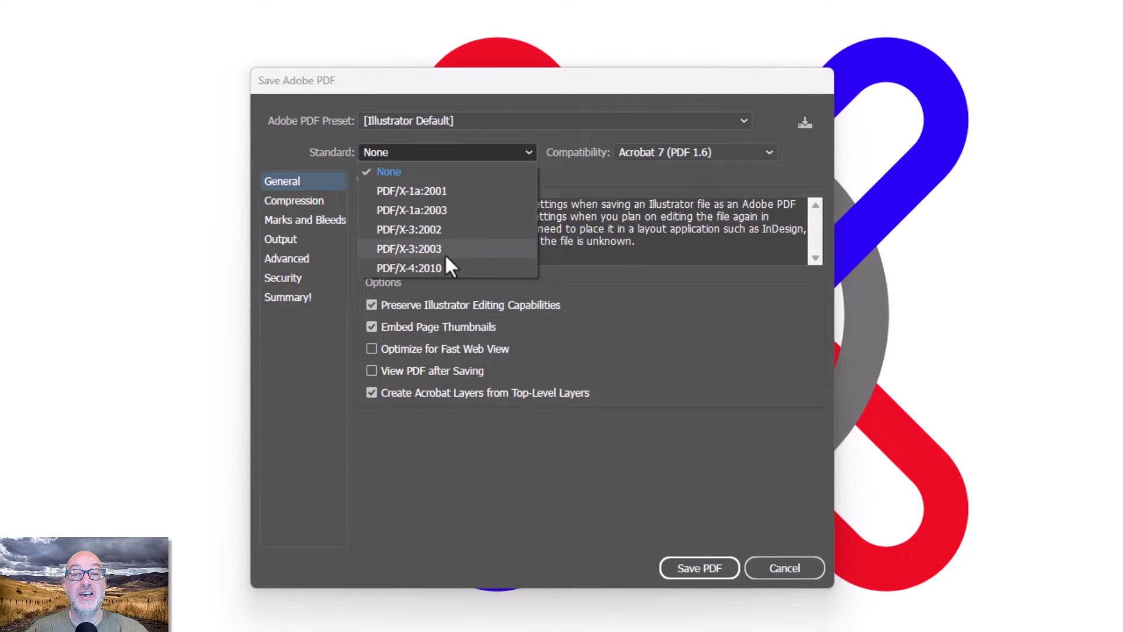
{"action": "left_click", "coordinate": [791, 164]}
{"action": "left_click", "coordinate": [749, 147]}
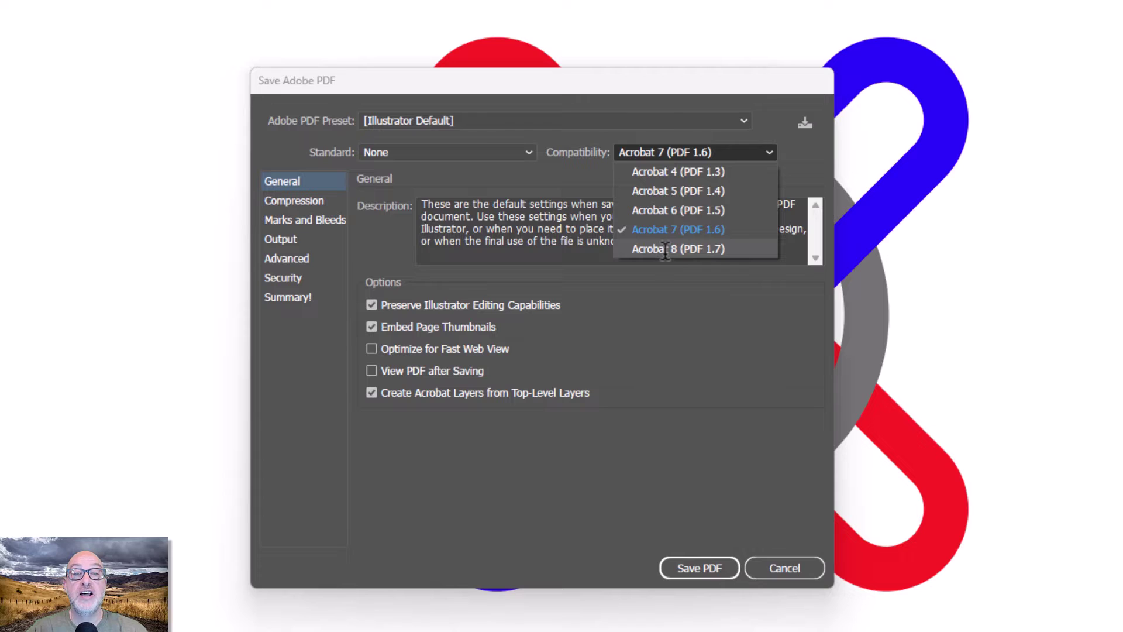
{"action": "left_click", "coordinate": [665, 249]}
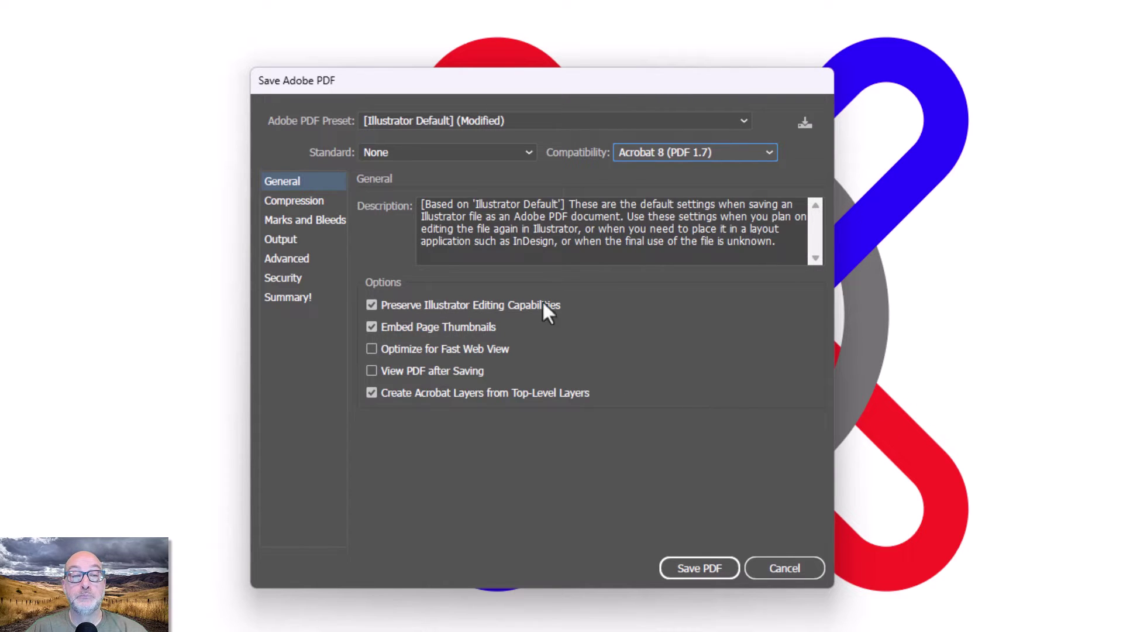
Show the Compression settings and preview the Color Bitmap downsampling choices without changing them
{"action": "left_click", "coordinate": [279, 202]}
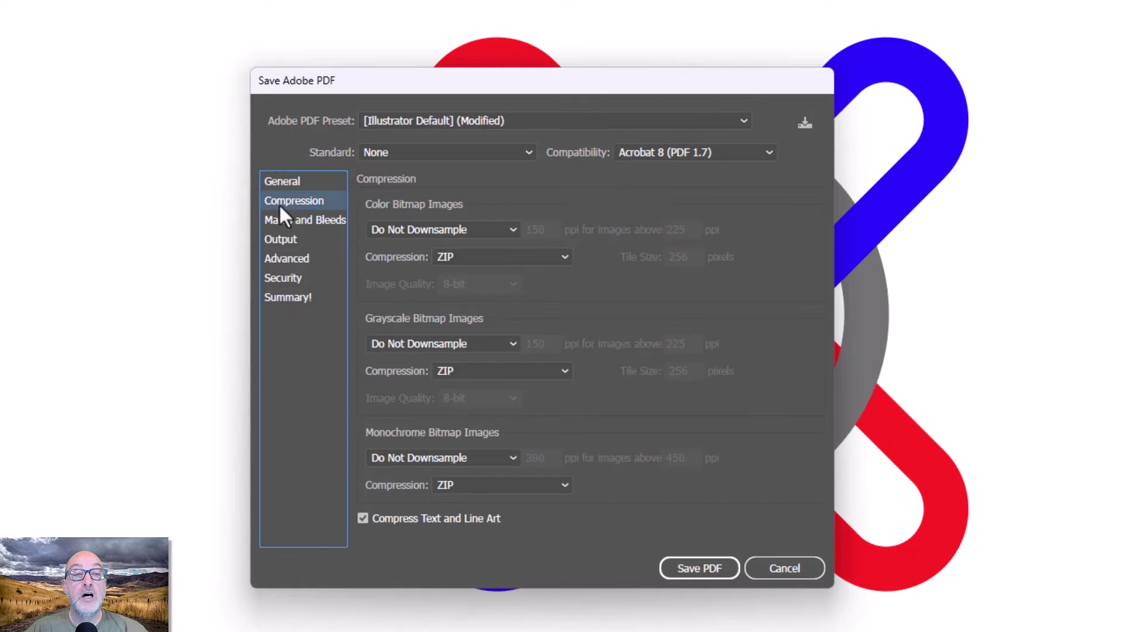
{"action": "left_click", "coordinate": [459, 228]}
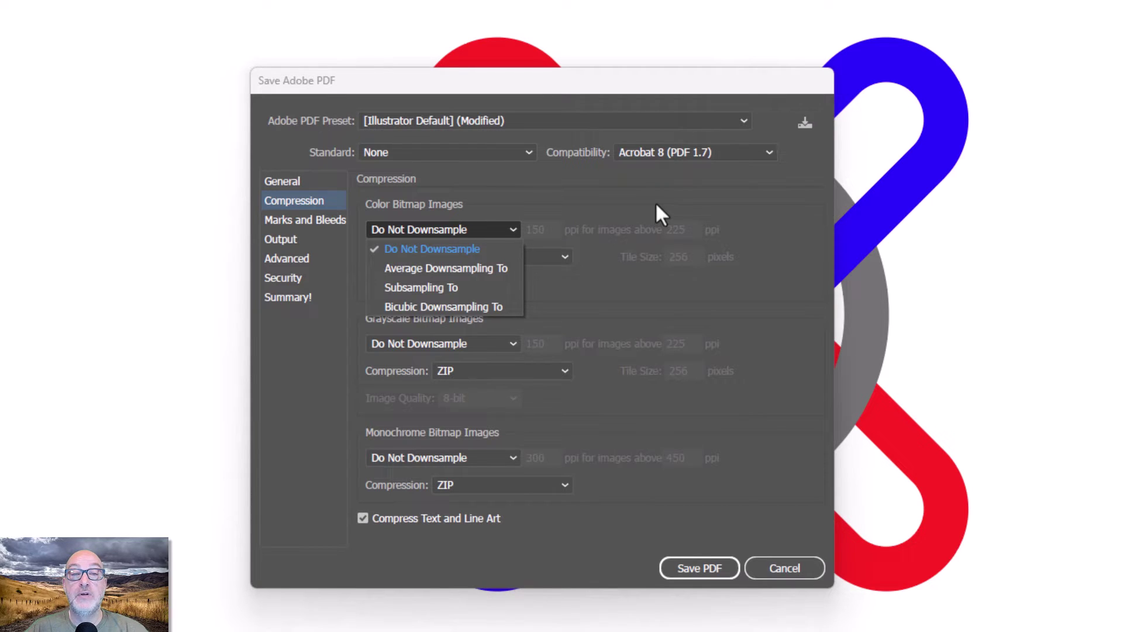
{"action": "key", "text": "Escape"}
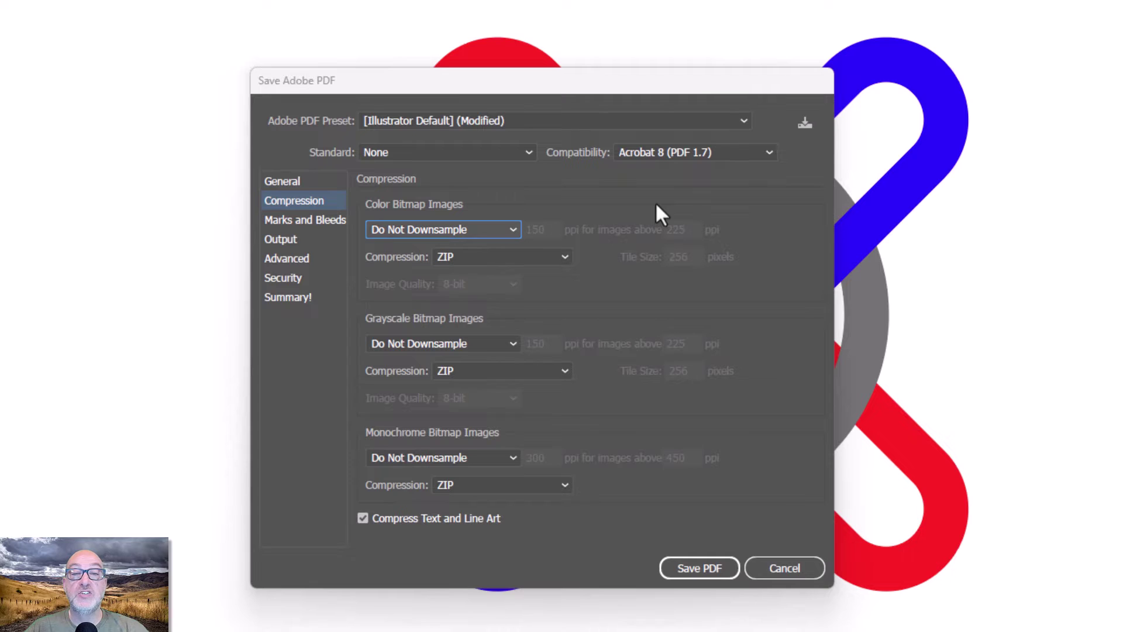
Set Color Bitmap Images to Bicubic Downsampling To 150 ppi above 225 ppi
{"action": "left_click", "coordinate": [492, 228]}
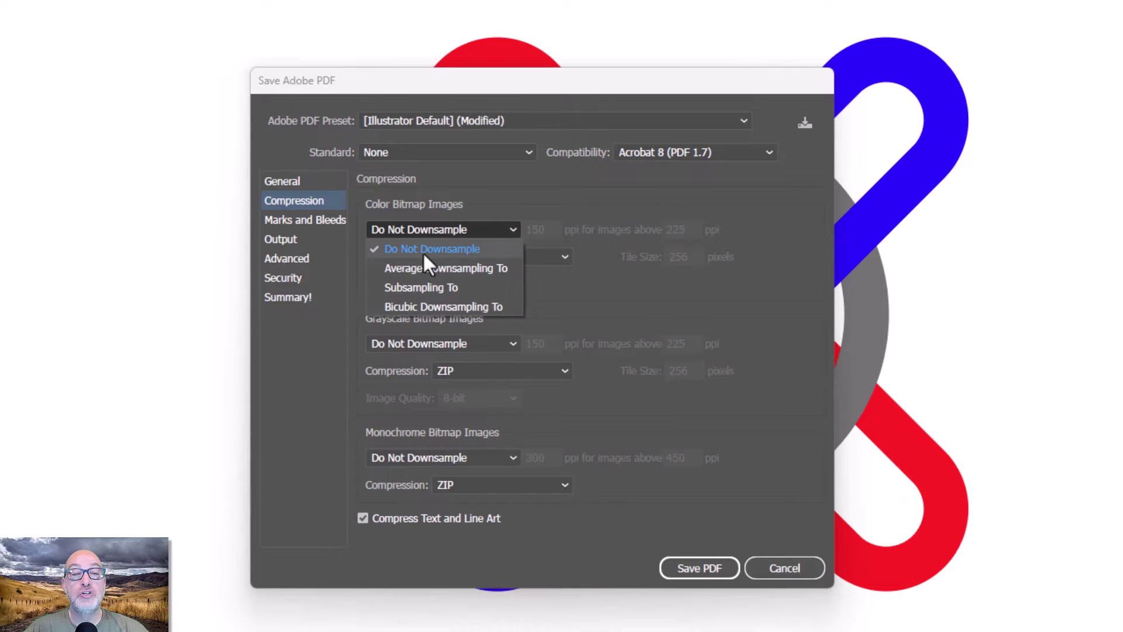
{"action": "left_click", "coordinate": [481, 305]}
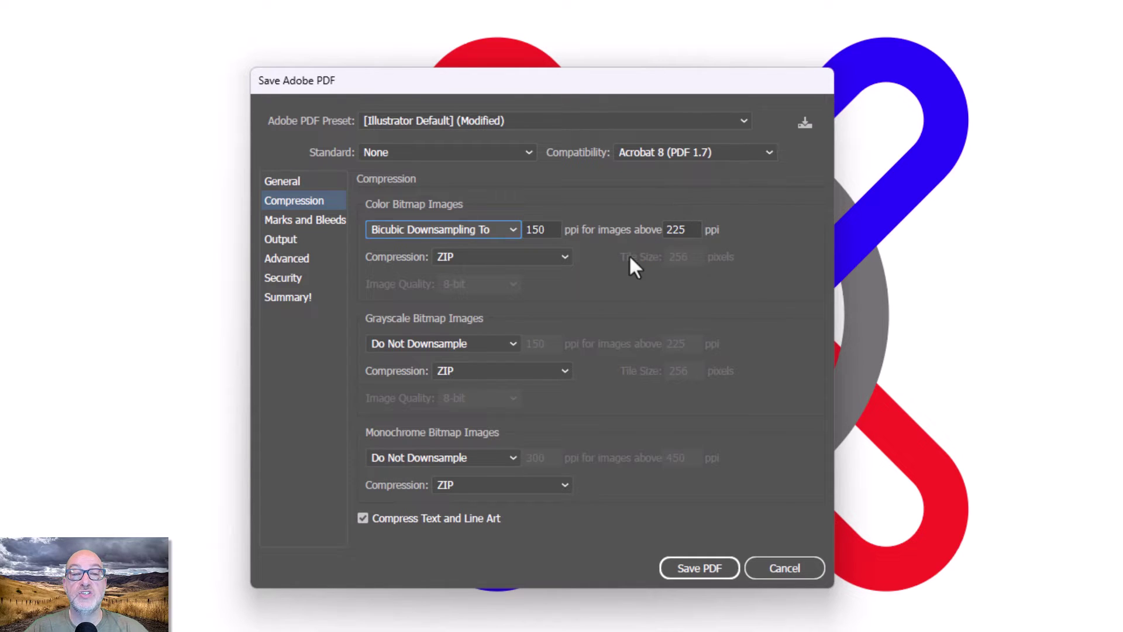
Change Color Bitmap Images compression from ZIP to None
{"action": "left_click", "coordinate": [501, 258]}
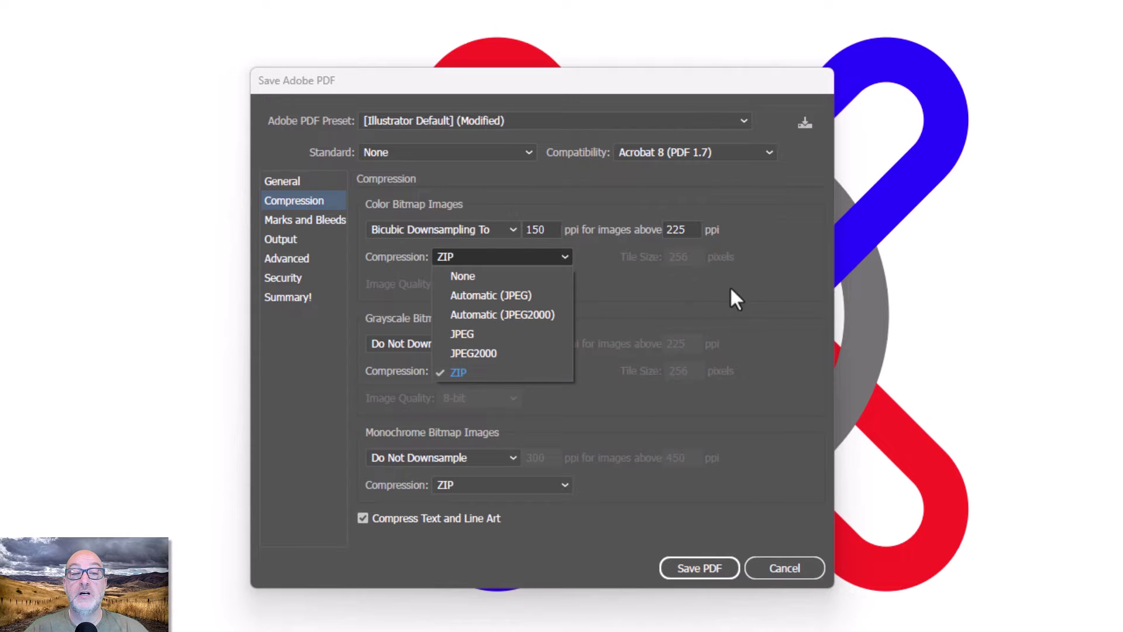
{"action": "left_click", "coordinate": [767, 282]}
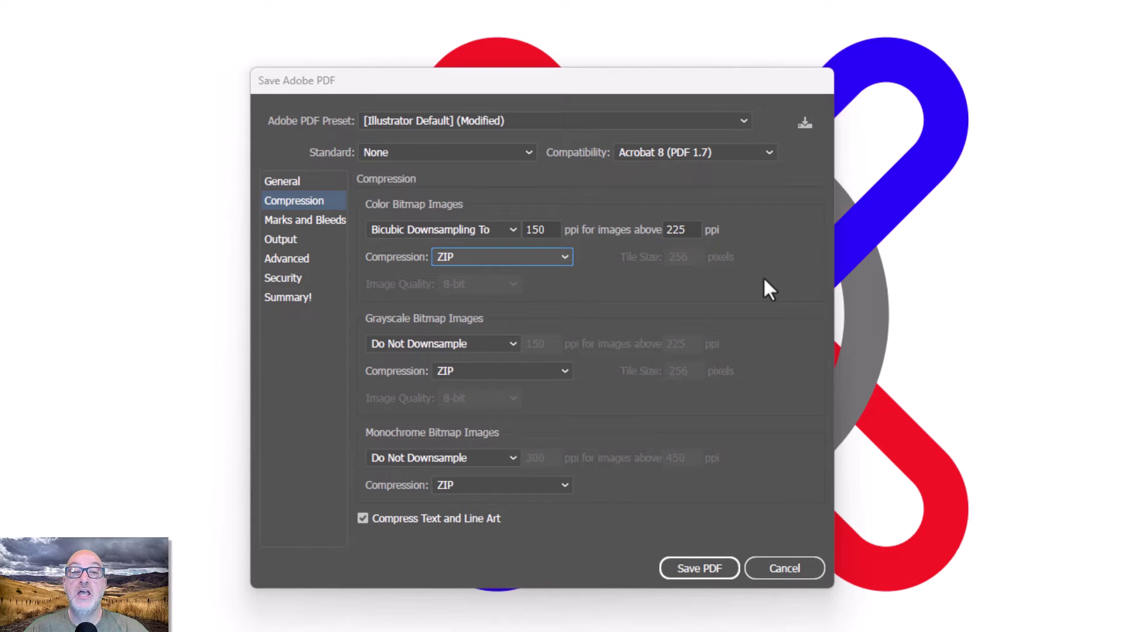
{"action": "left_click", "coordinate": [509, 257]}
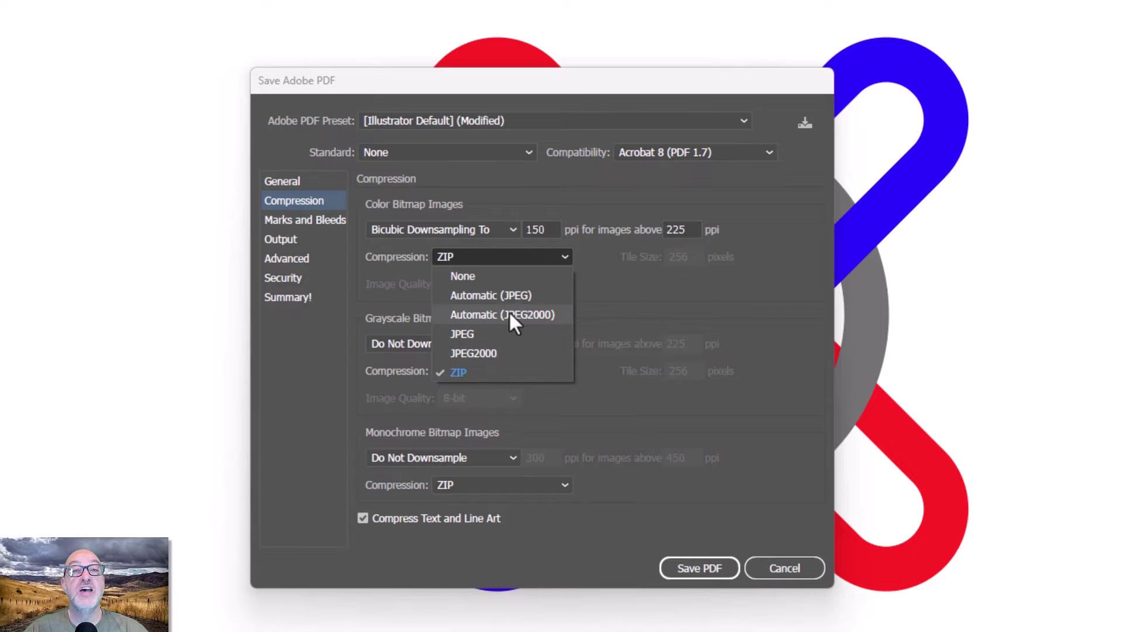
{"action": "left_click", "coordinate": [748, 303]}
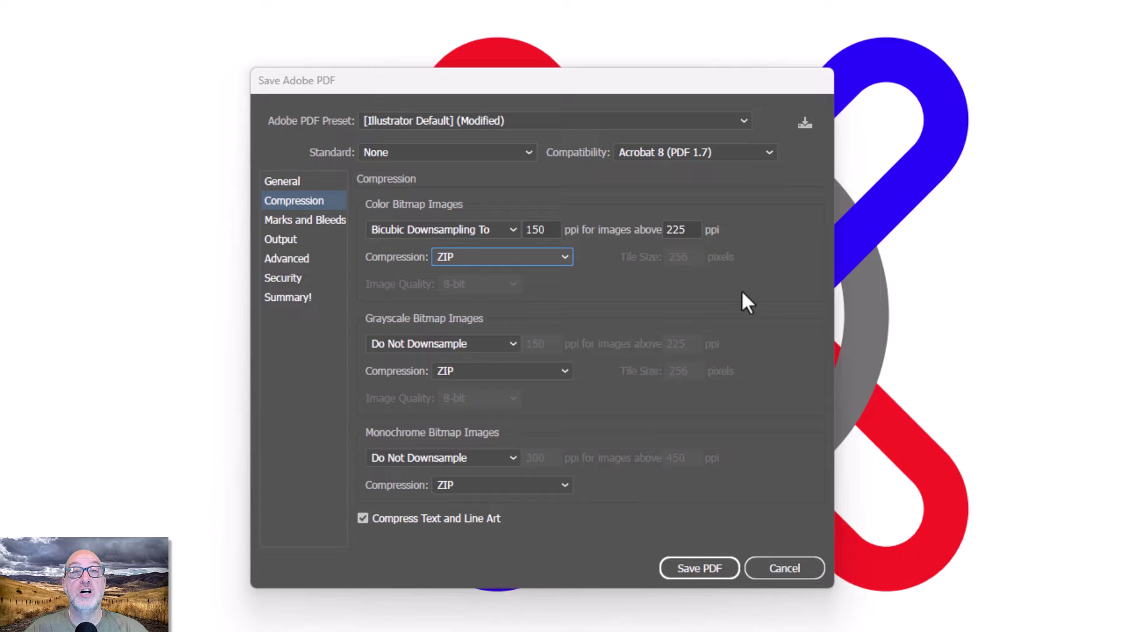
{"action": "left_click", "coordinate": [485, 261]}
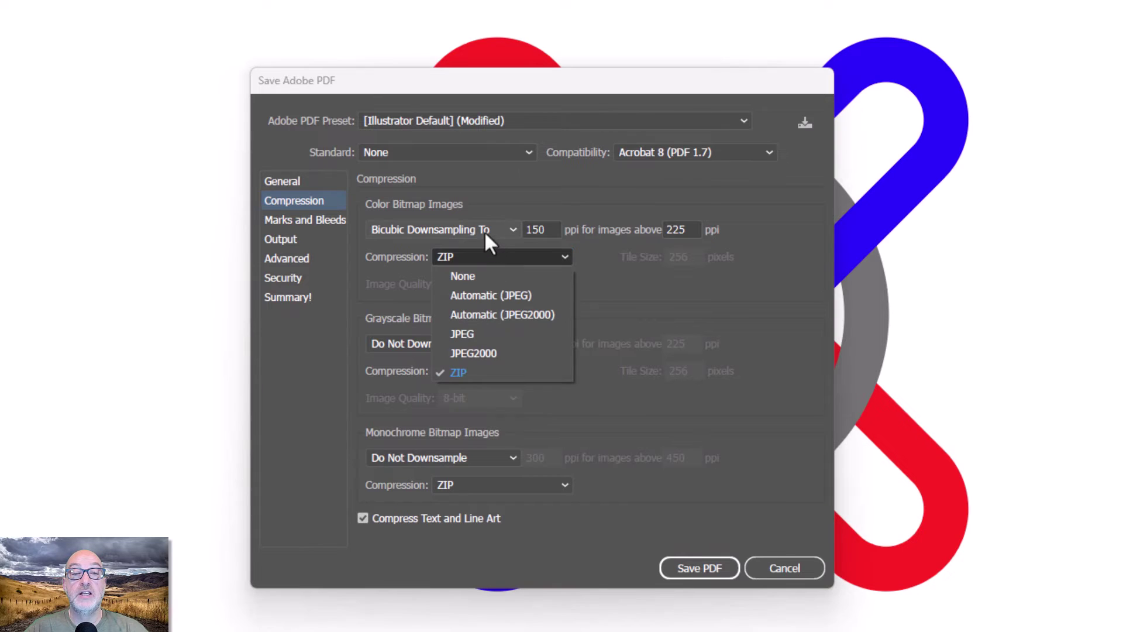
{"action": "left_click", "coordinate": [494, 272]}
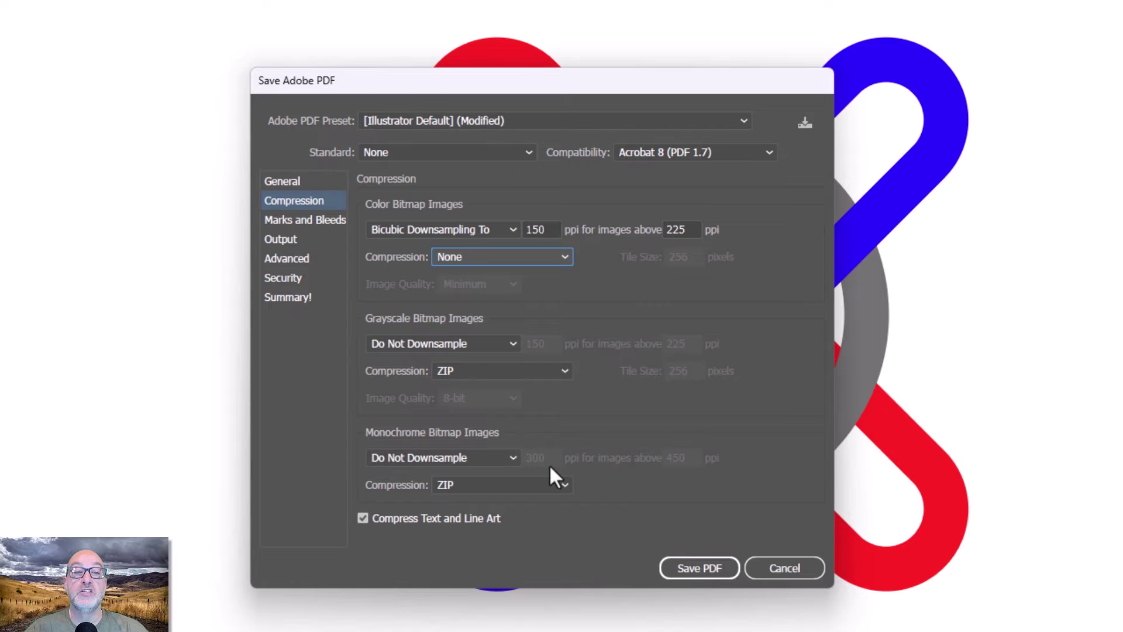
In Marks and Bleeds, try a .125 in bleed, then enable Use Document Bleed Settings and show Output
{"action": "left_click", "coordinate": [290, 222]}
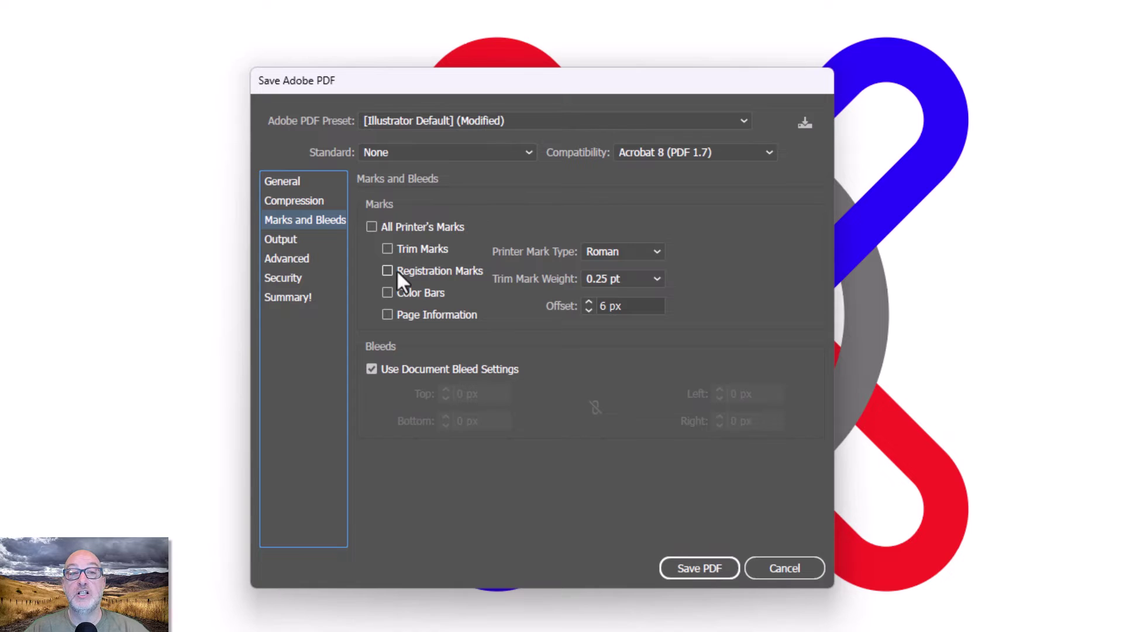
{"action": "left_click", "coordinate": [412, 314]}
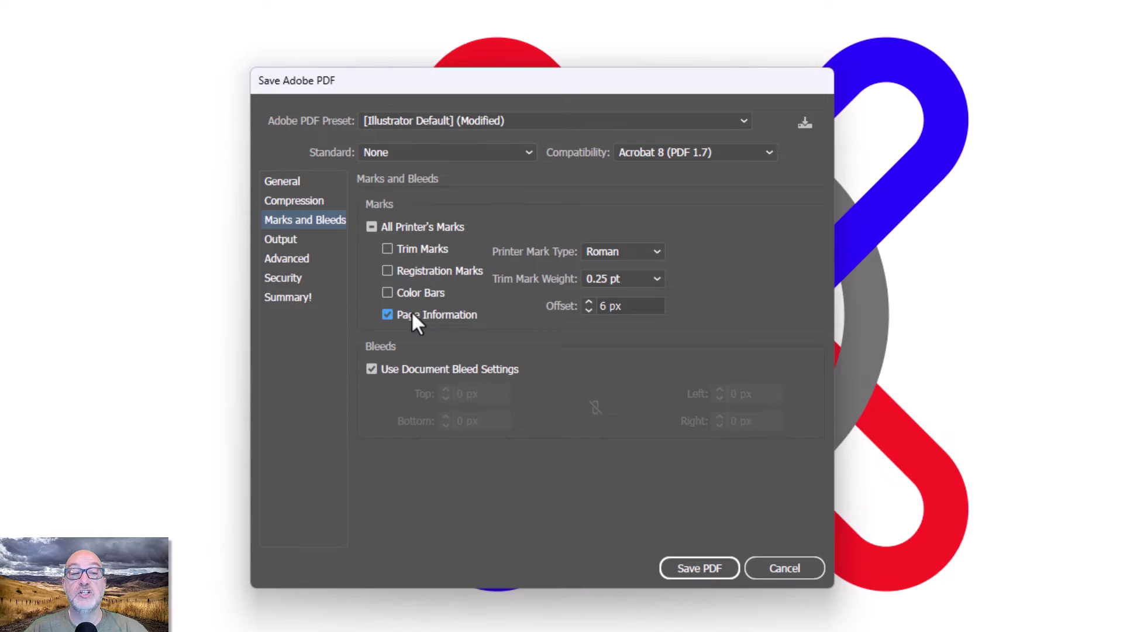
{"action": "left_click", "coordinate": [412, 315]}
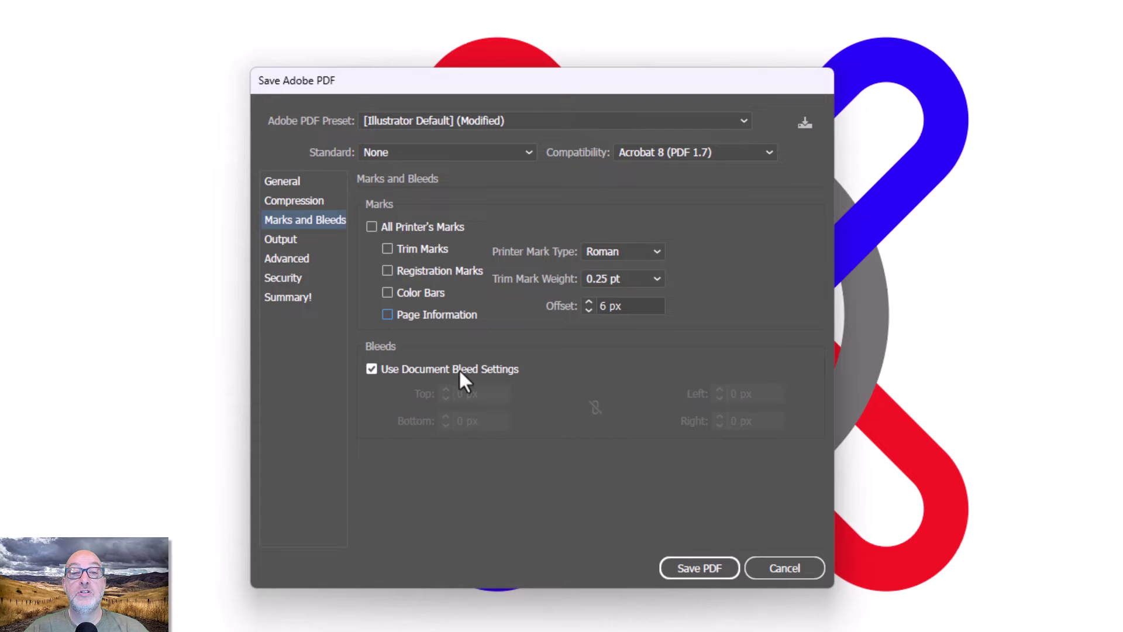
{"action": "left_click", "coordinate": [393, 373]}
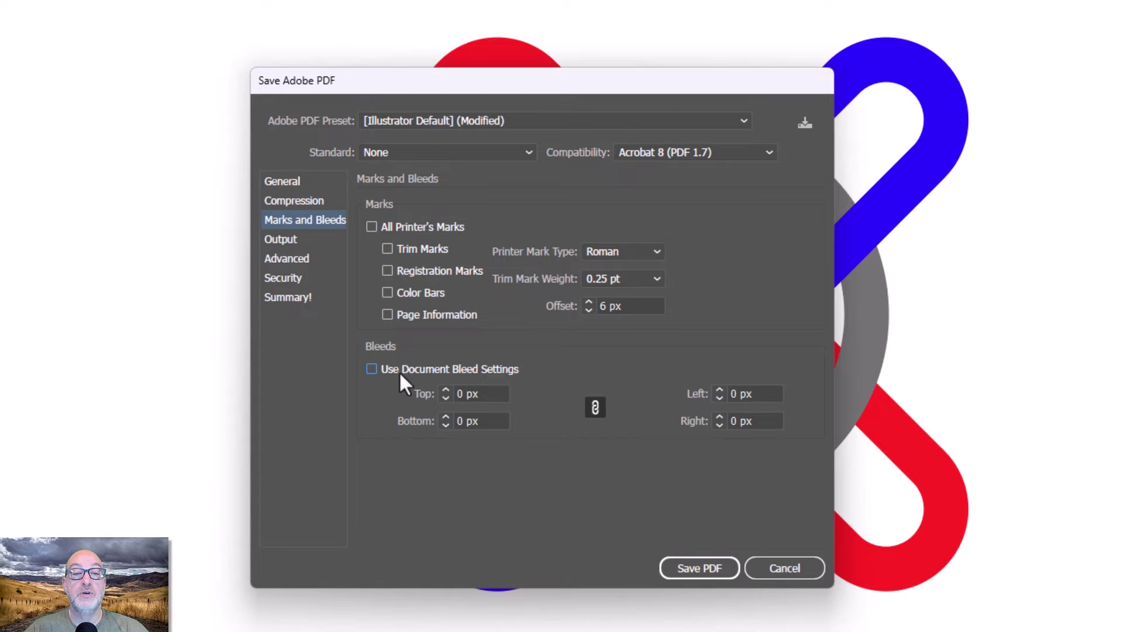
{"action": "key", "text": "Tab"}
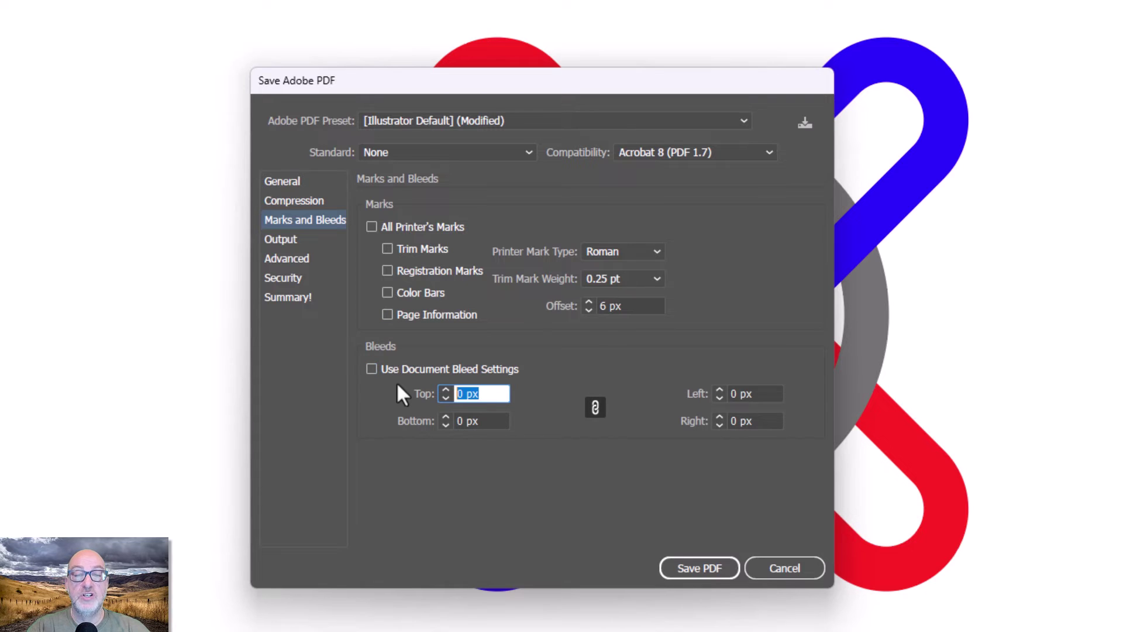
{"action": "type", "text": ".125 "}
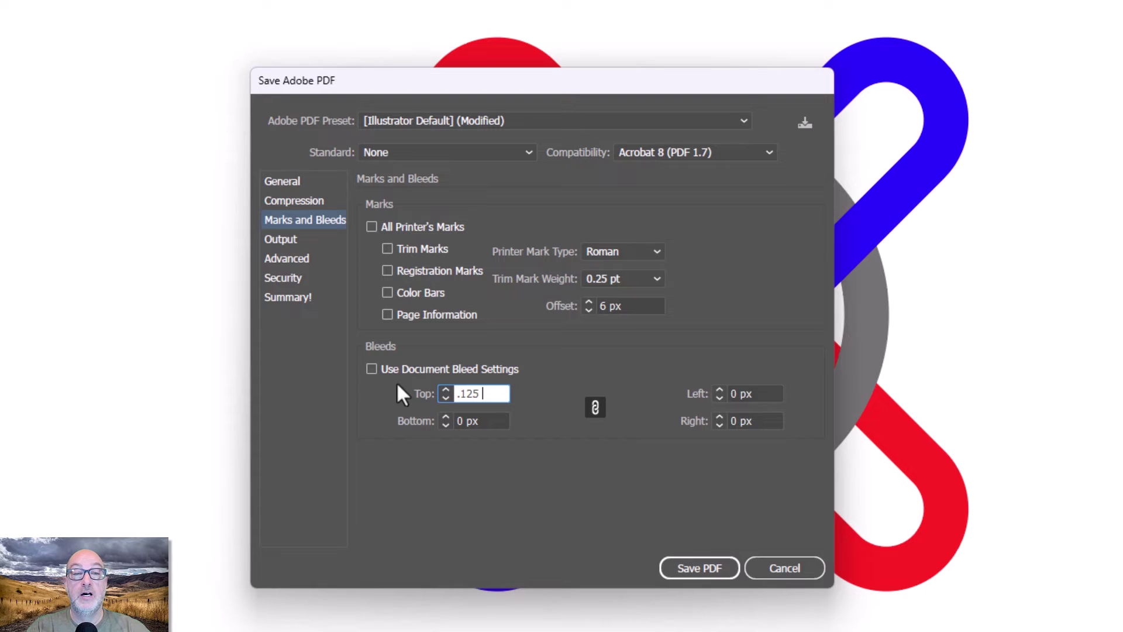
{"action": "type", "text": "in"}
{"action": "key", "text": "Tab"}
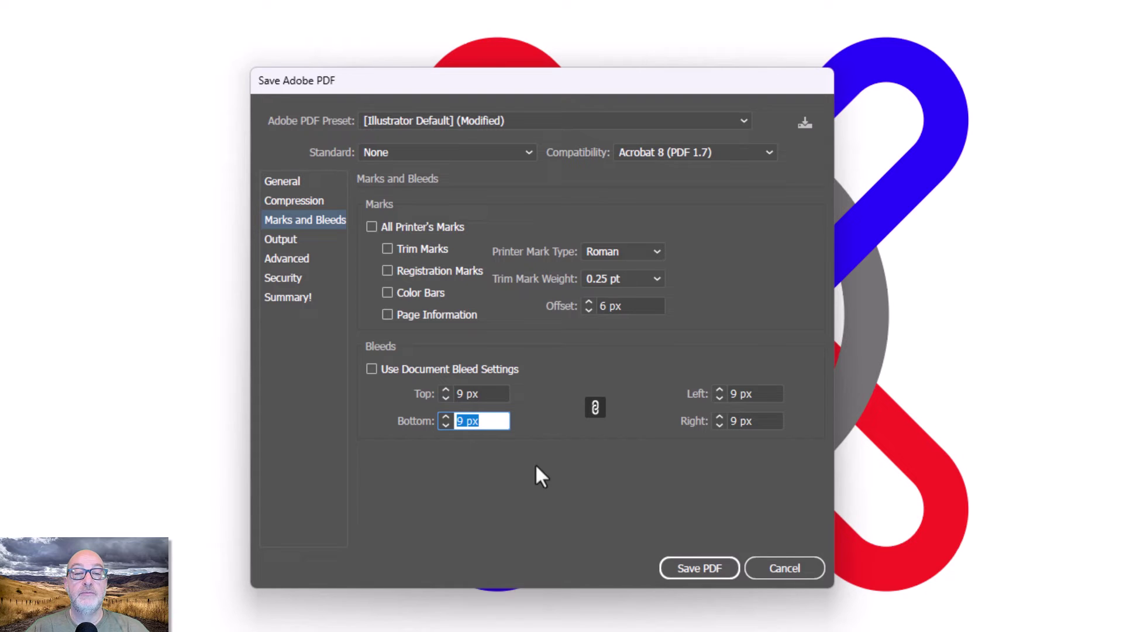
{"action": "left_click", "coordinate": [374, 368]}
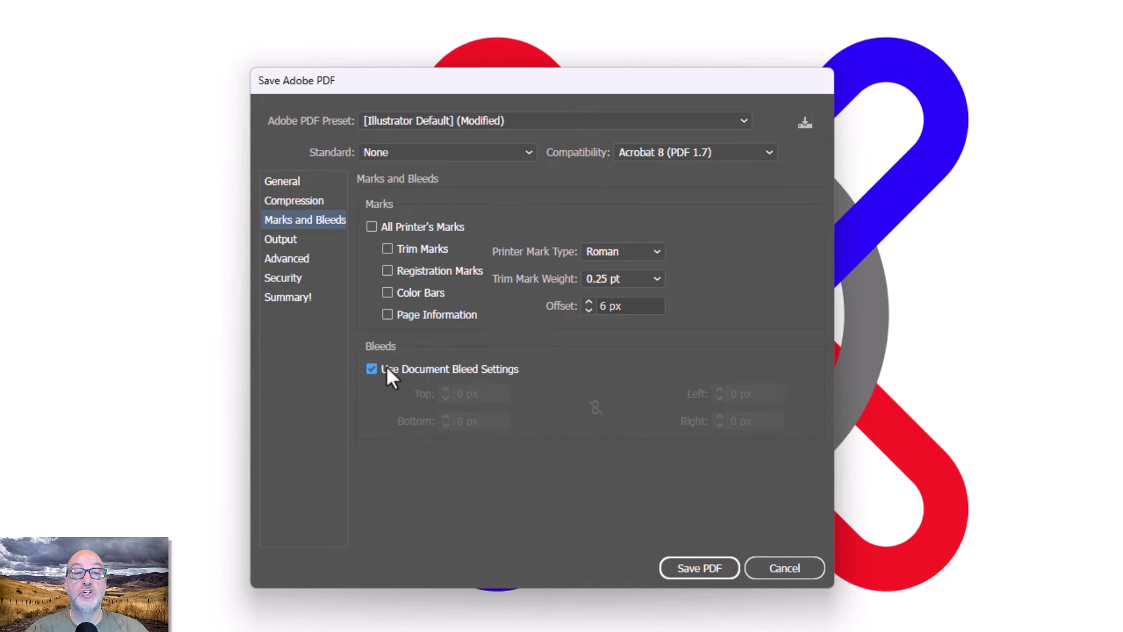
{"action": "left_click", "coordinate": [287, 240]}
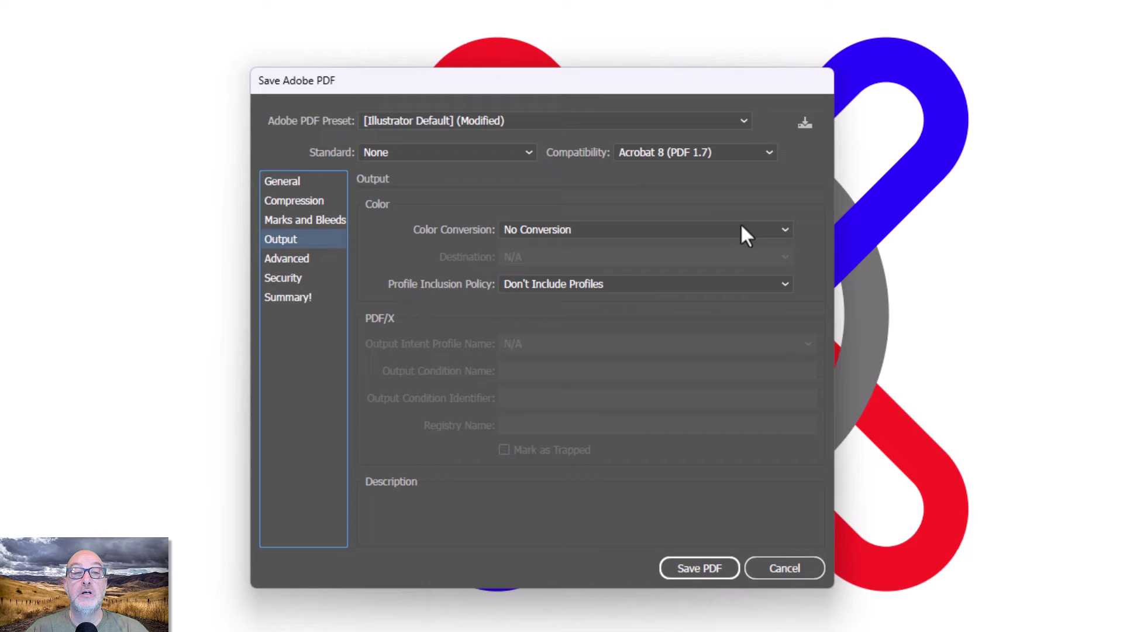
Leave Color Conversion at No Conversion and set Profile Inclusion Policy to Include All Profiles
{"action": "mouse_move", "coordinate": [423, 221]}
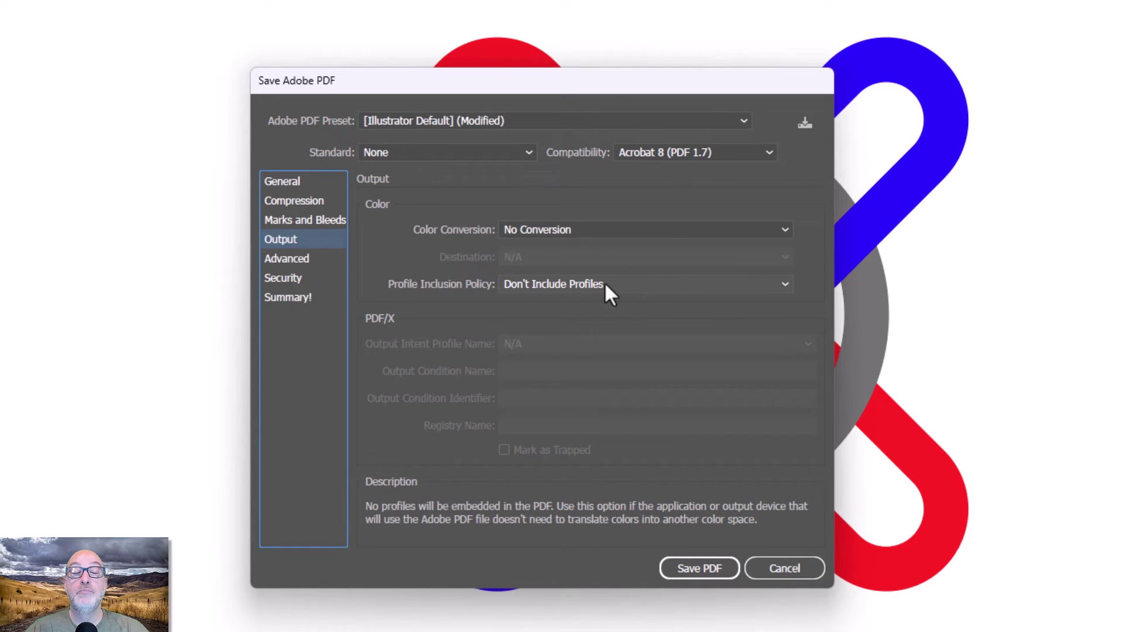
{"action": "left_click", "coordinate": [593, 232]}
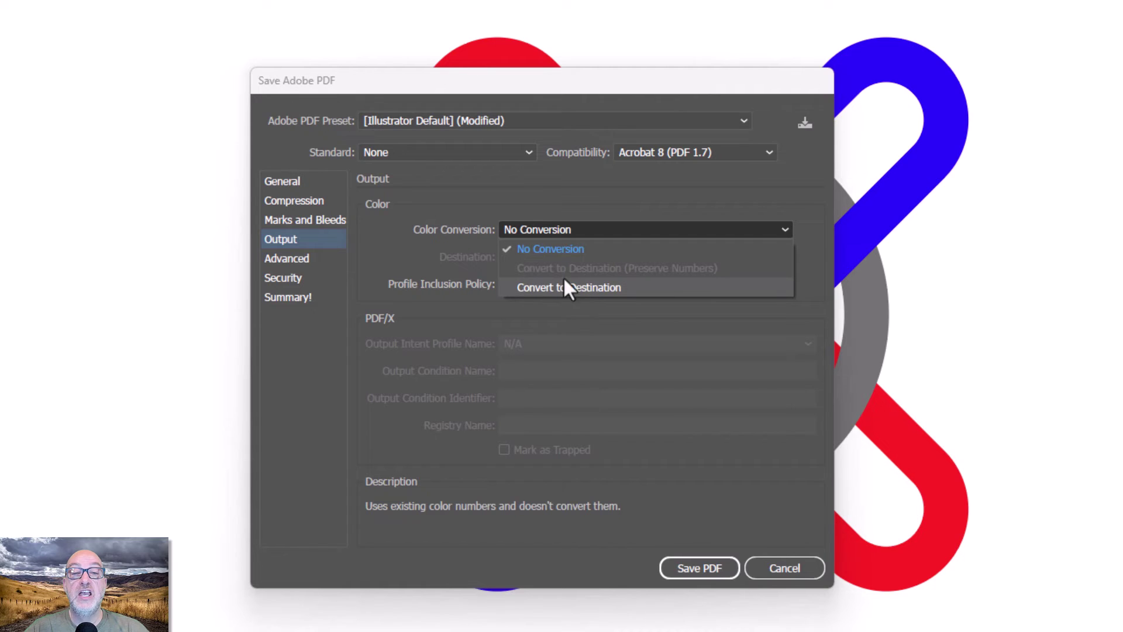
{"action": "left_click", "coordinate": [776, 190]}
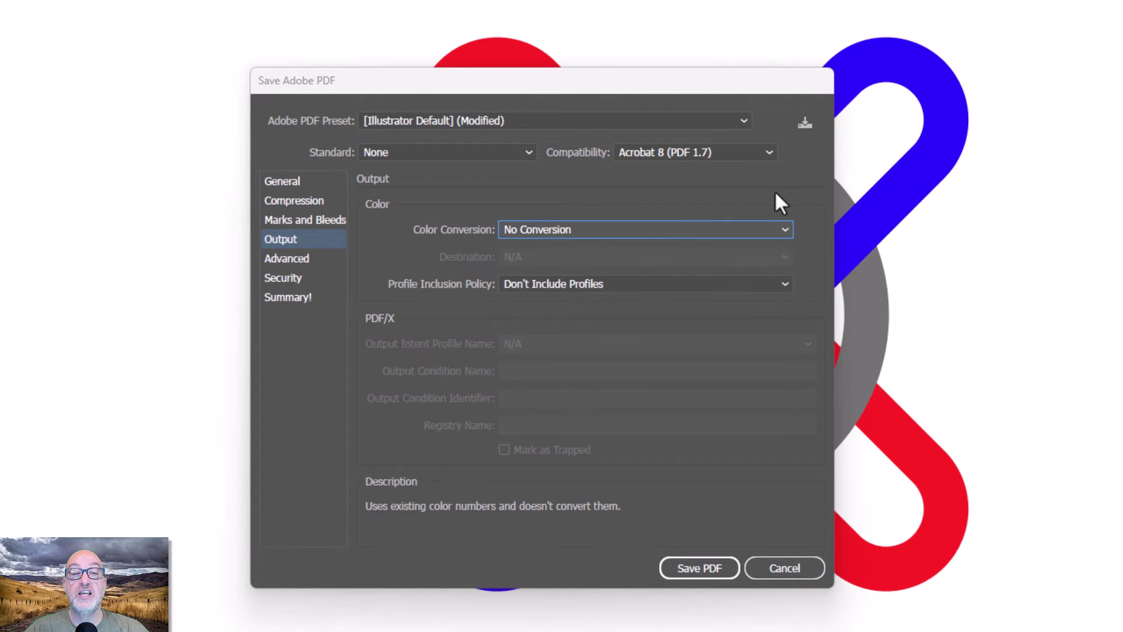
{"action": "left_click", "coordinate": [561, 225]}
{"action": "left_click", "coordinate": [550, 228]}
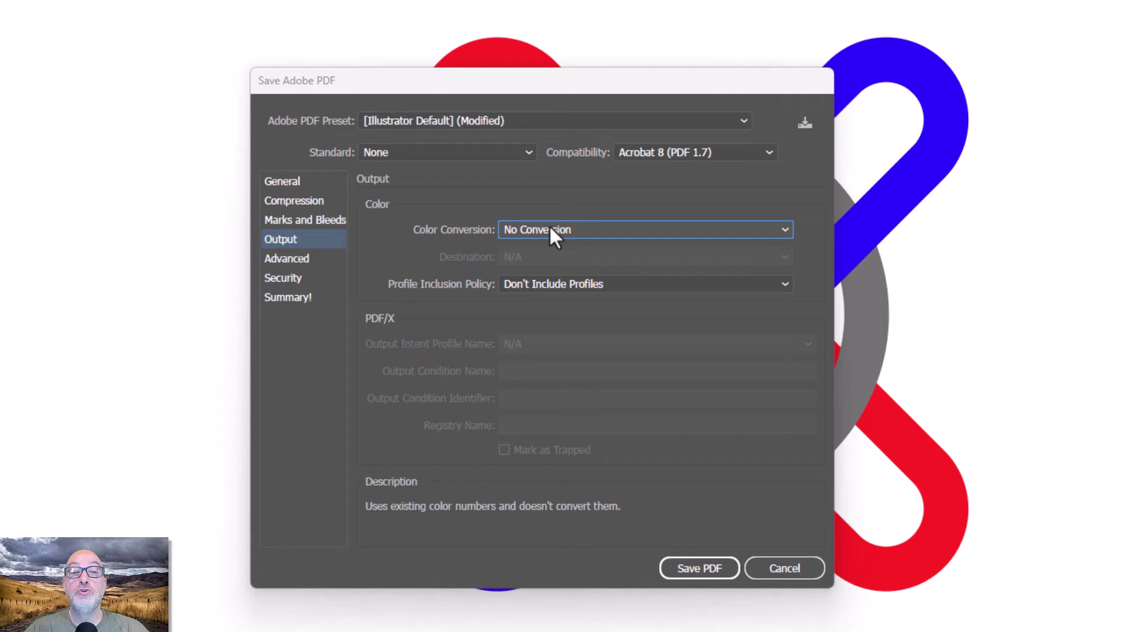
{"action": "left_click", "coordinate": [592, 283]}
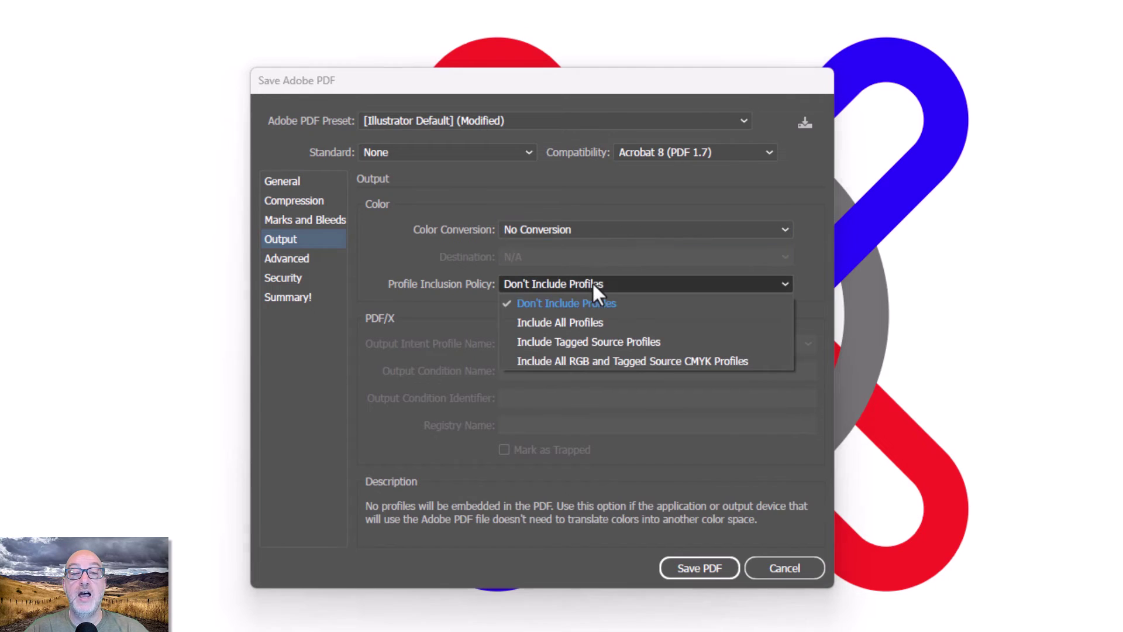
{"action": "left_click", "coordinate": [528, 321]}
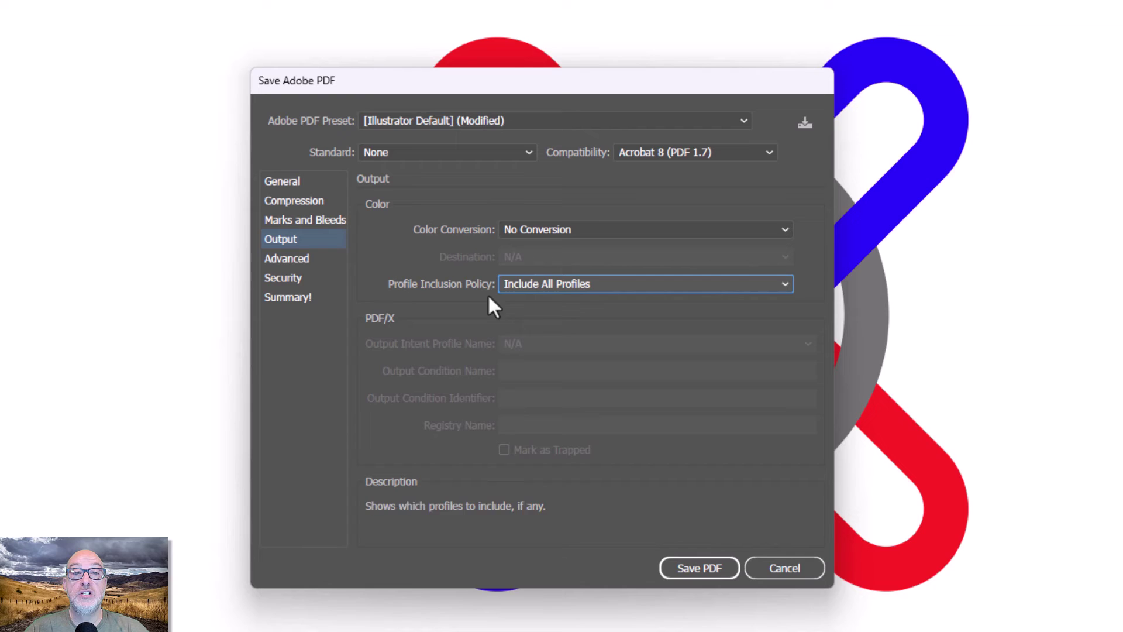
Check Advanced font subsetting, then view Security with both password options left unchecked
{"action": "left_click", "coordinate": [292, 258]}
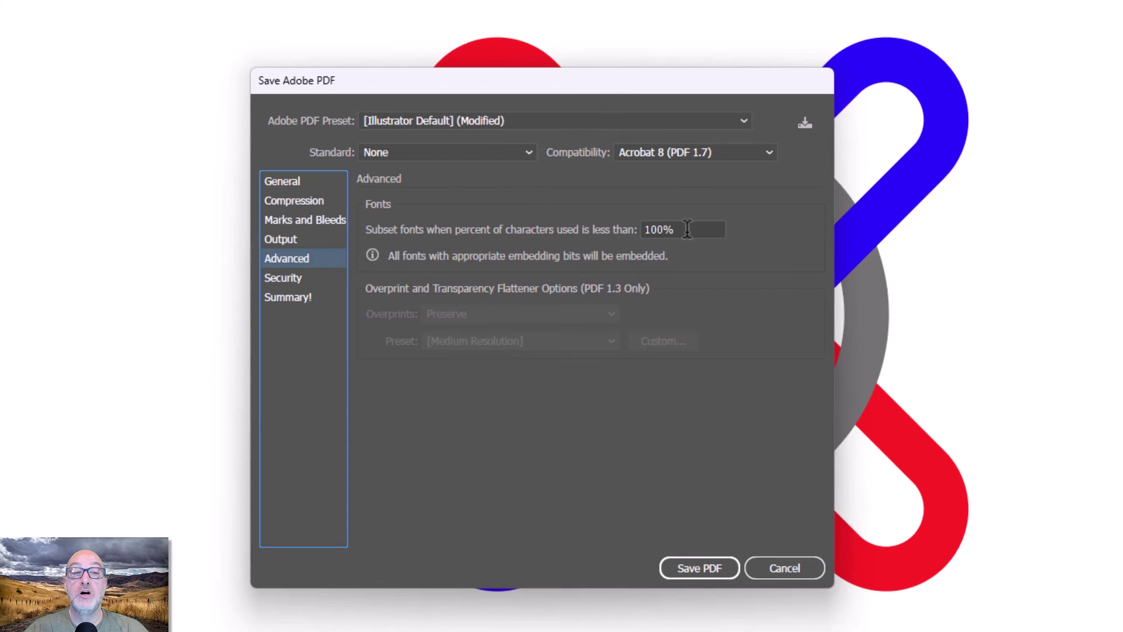
{"action": "left_click", "coordinate": [307, 277]}
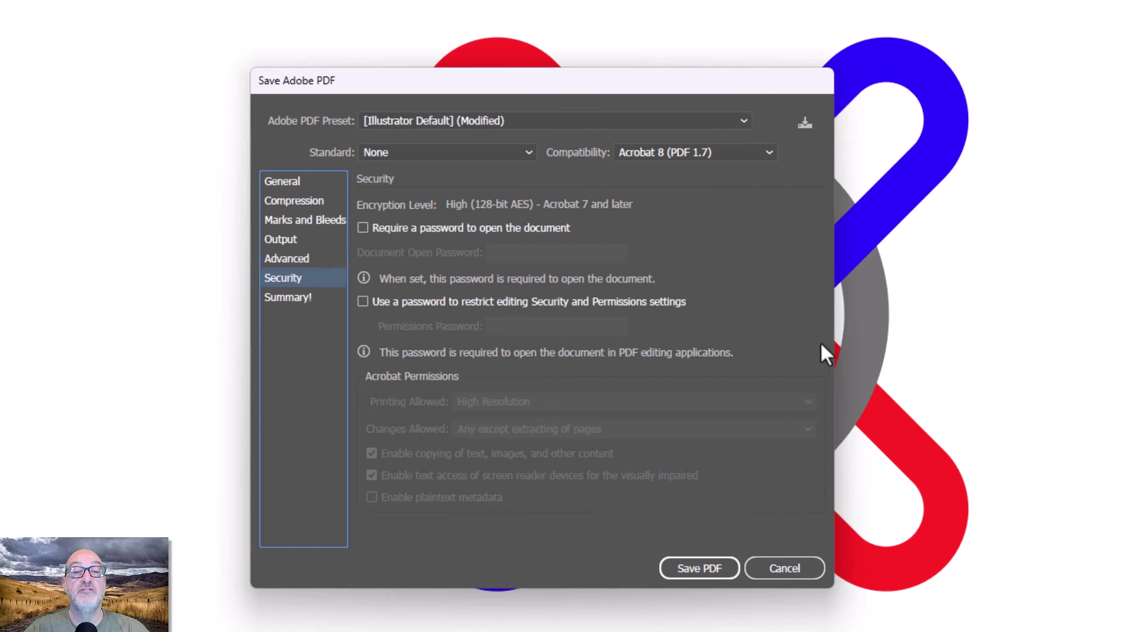
Save the settings as preset 'Demo Preset for Youtube video' and keep it selected in the preset list
{"action": "left_click", "coordinate": [805, 123]}
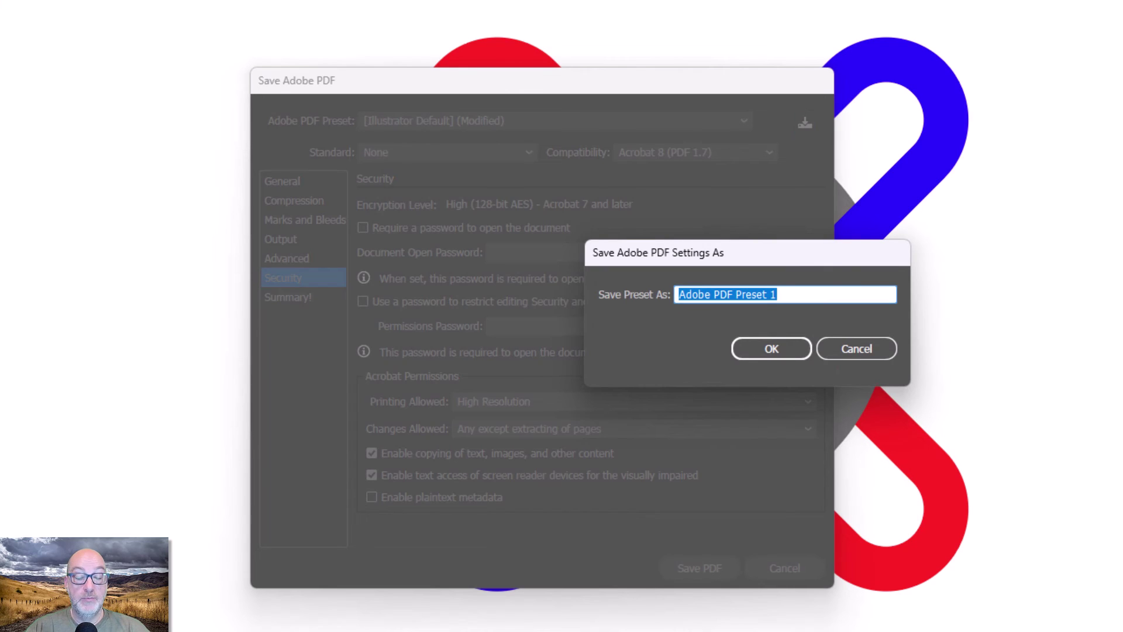
{"action": "type", "text": "mo Pre"}
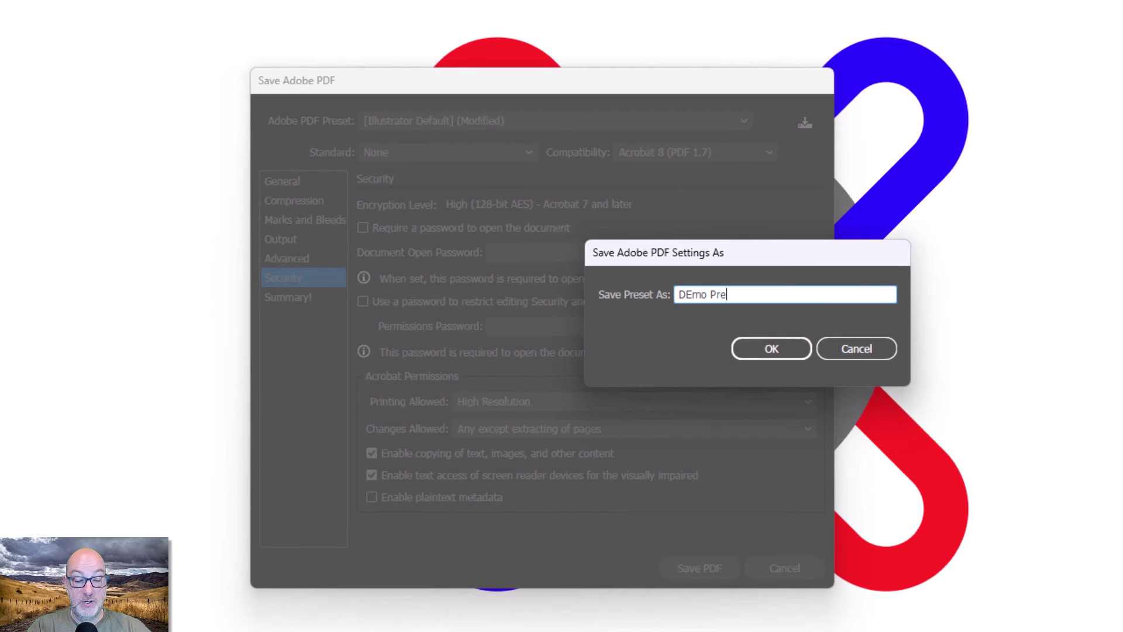
{"action": "type", "text": "set for Youtube video"}
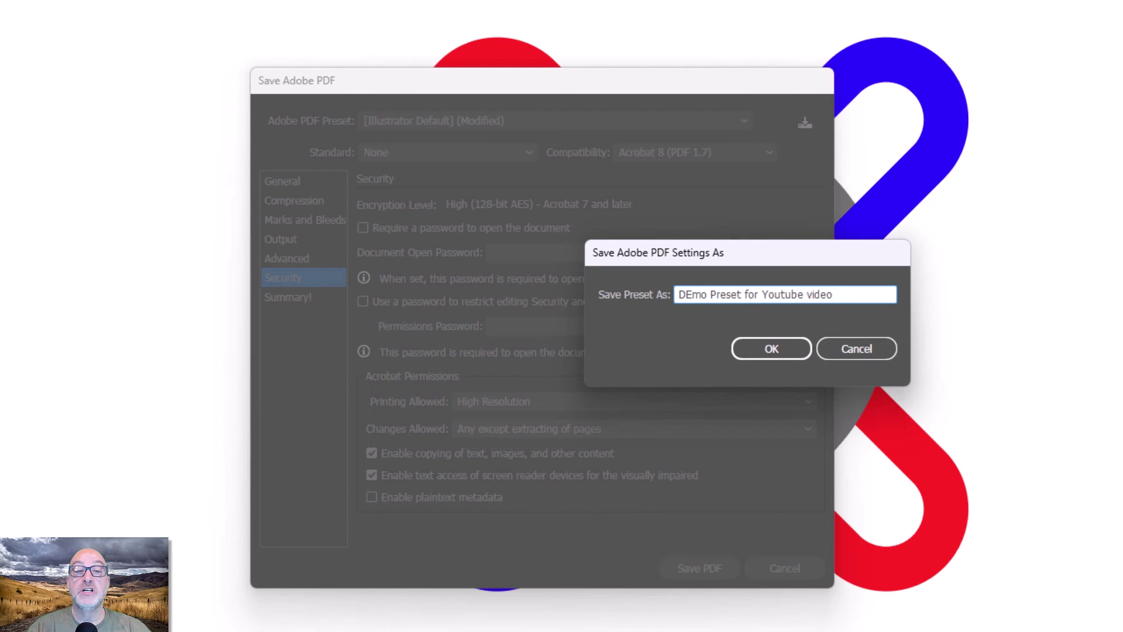
{"action": "left_click", "coordinate": [691, 295]}
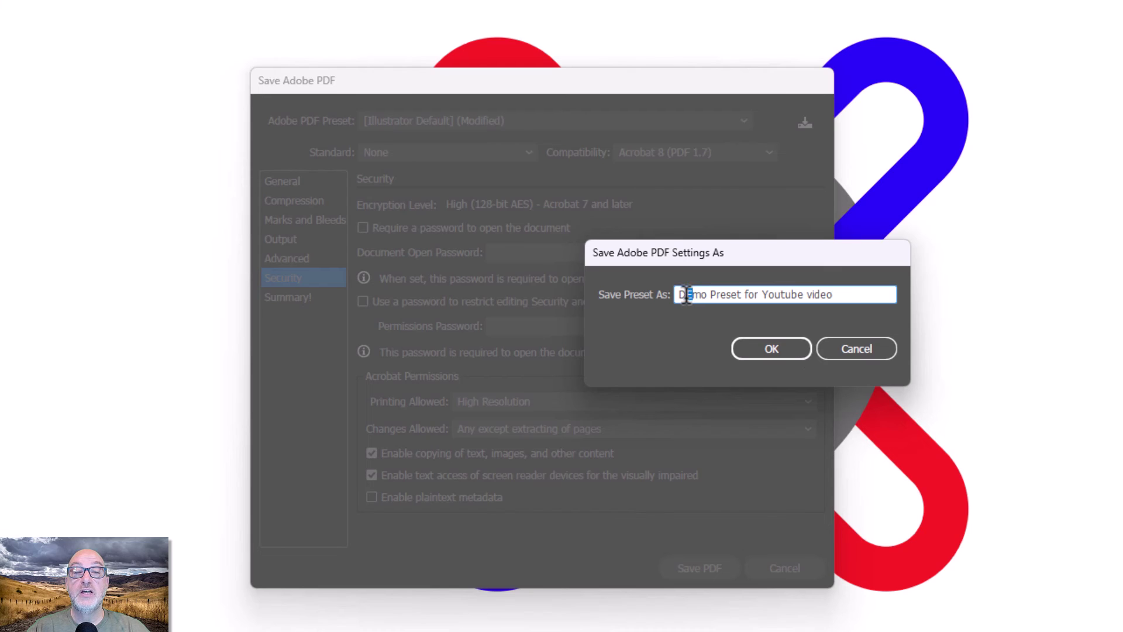
{"action": "key", "text": "BackSpace"}
{"action": "type", "text": "e"}
{"action": "key", "text": "Return"}
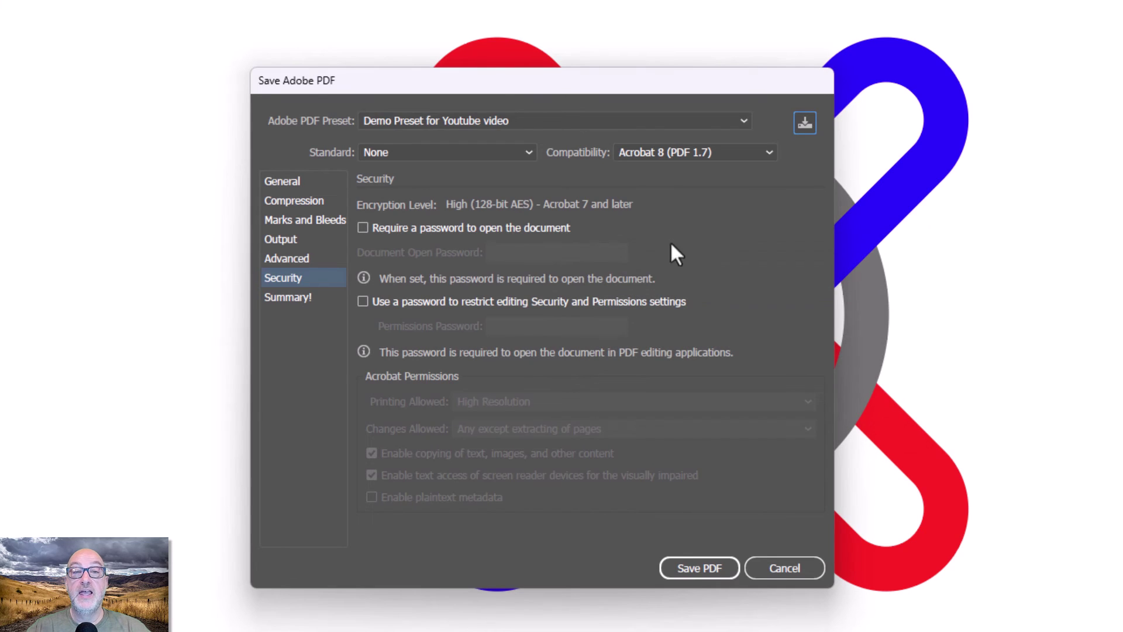
{"action": "left_click", "coordinate": [457, 121]}
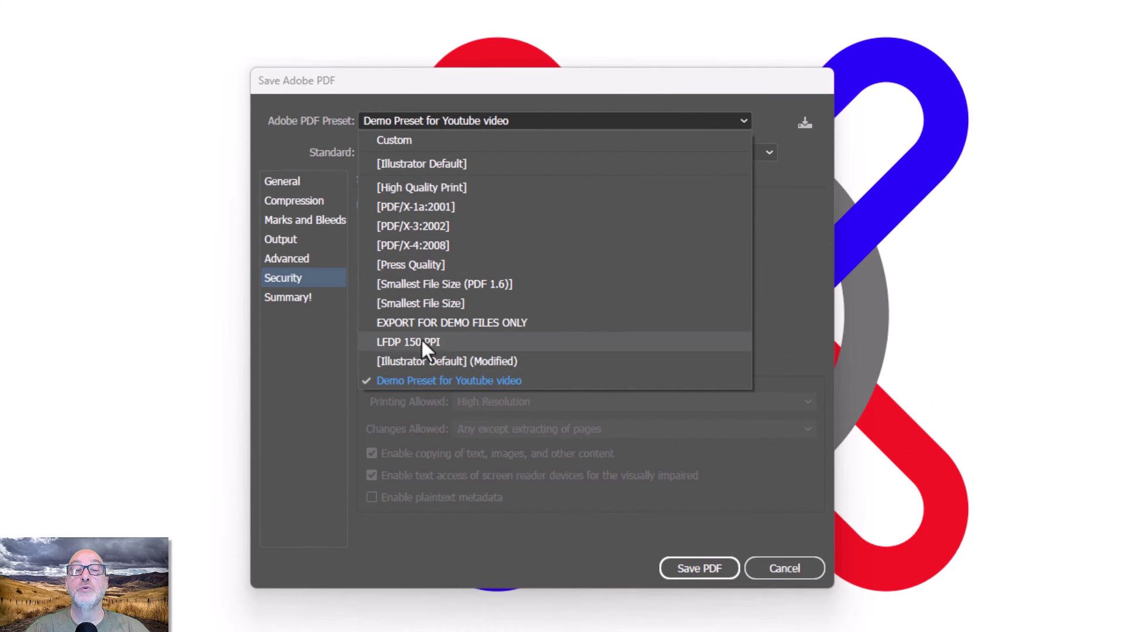
{"action": "left_click", "coordinate": [456, 380]}
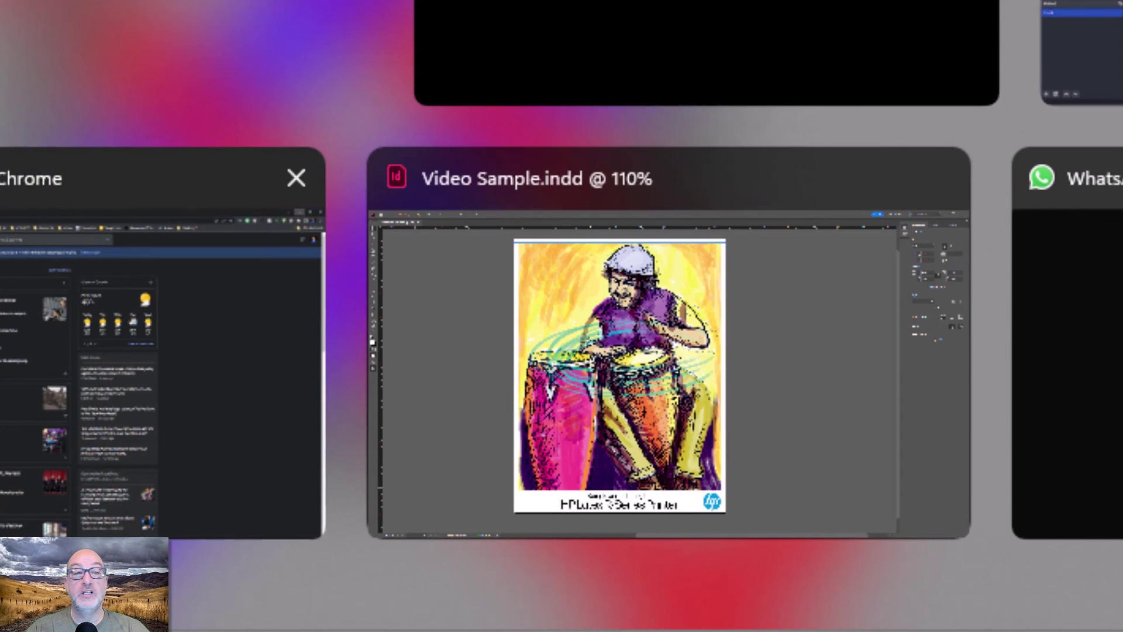
In InDesign, start a Video Sample.indd export with the Demo Preset for Youtube video preset, then cancel
{"action": "left_click", "coordinate": [905, 339]}
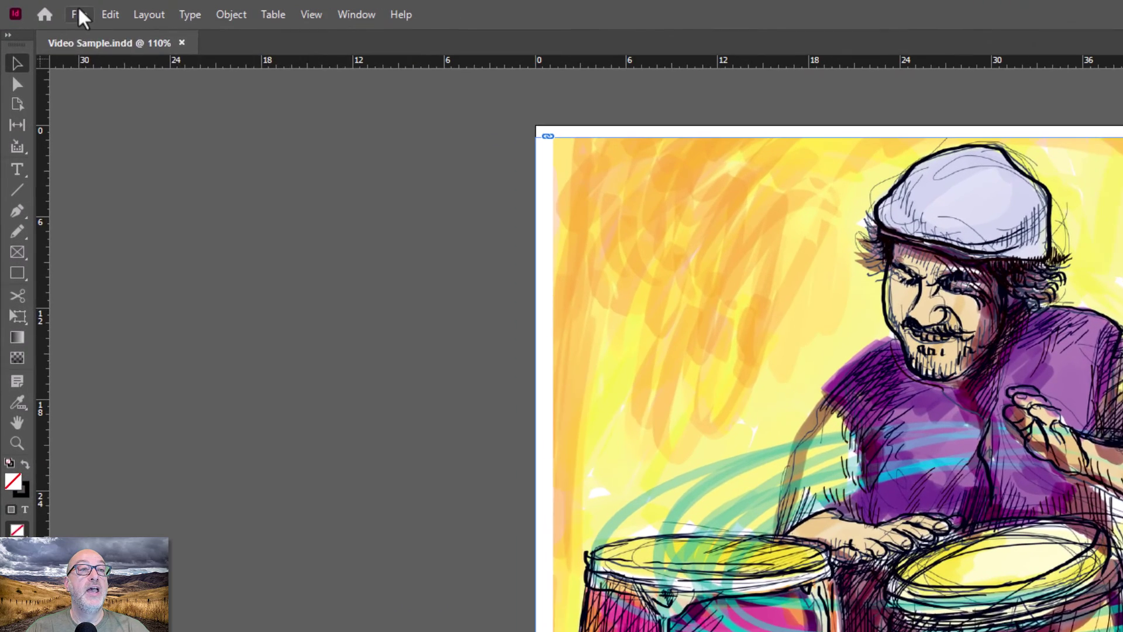
{"action": "left_click", "coordinate": [41, 7]}
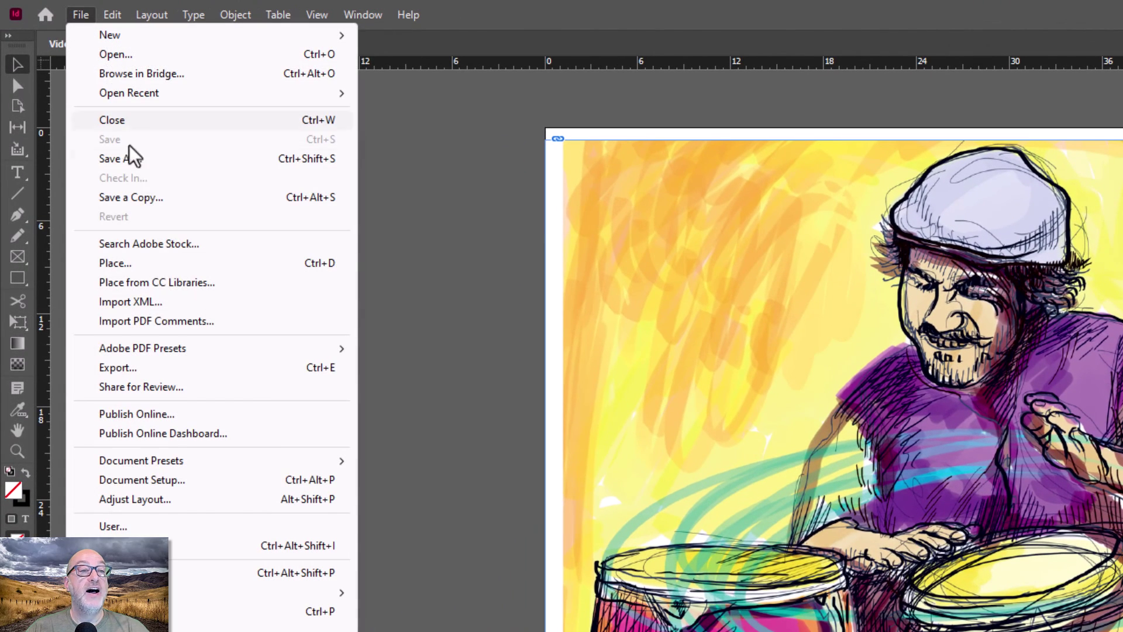
{"action": "mouse_move", "coordinate": [169, 361]}
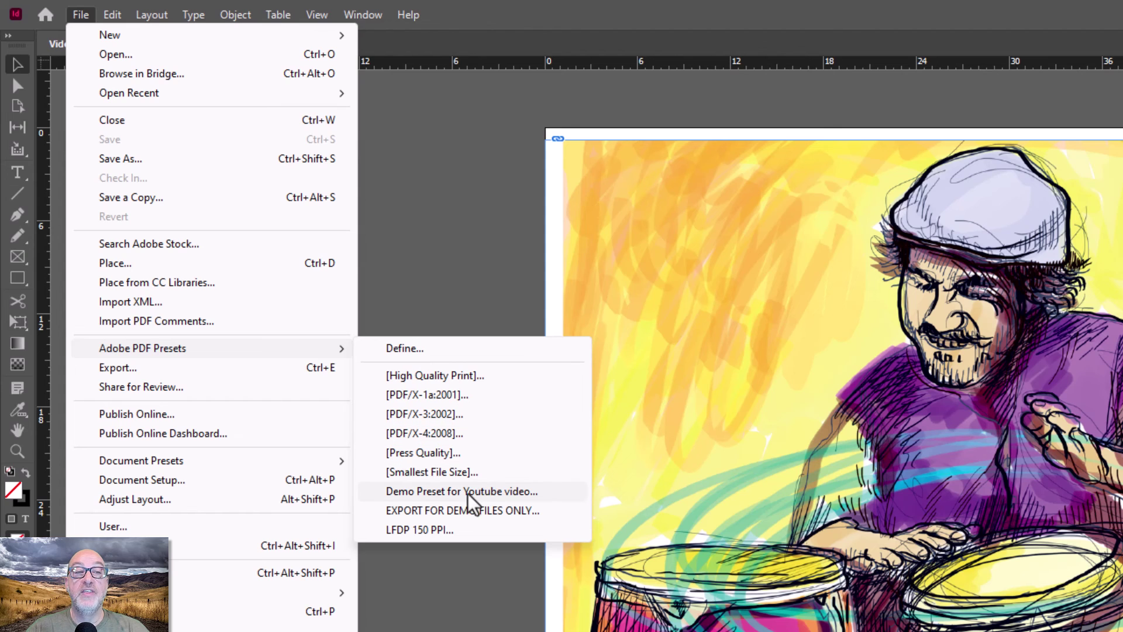
{"action": "left_click", "coordinate": [468, 492]}
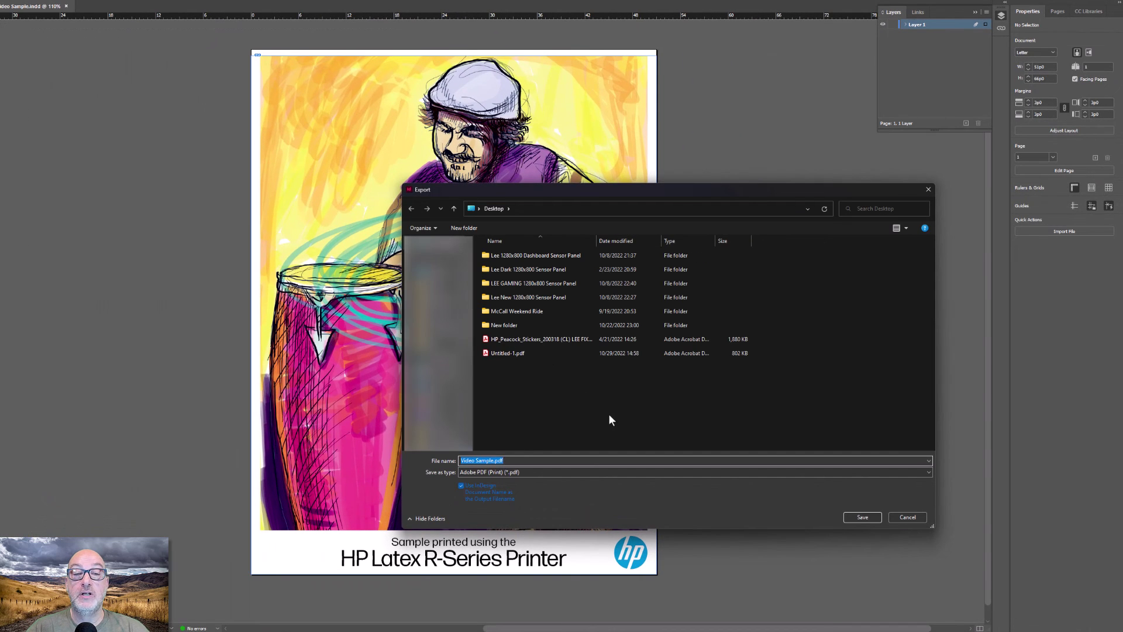
{"action": "left_click", "coordinate": [899, 517]}
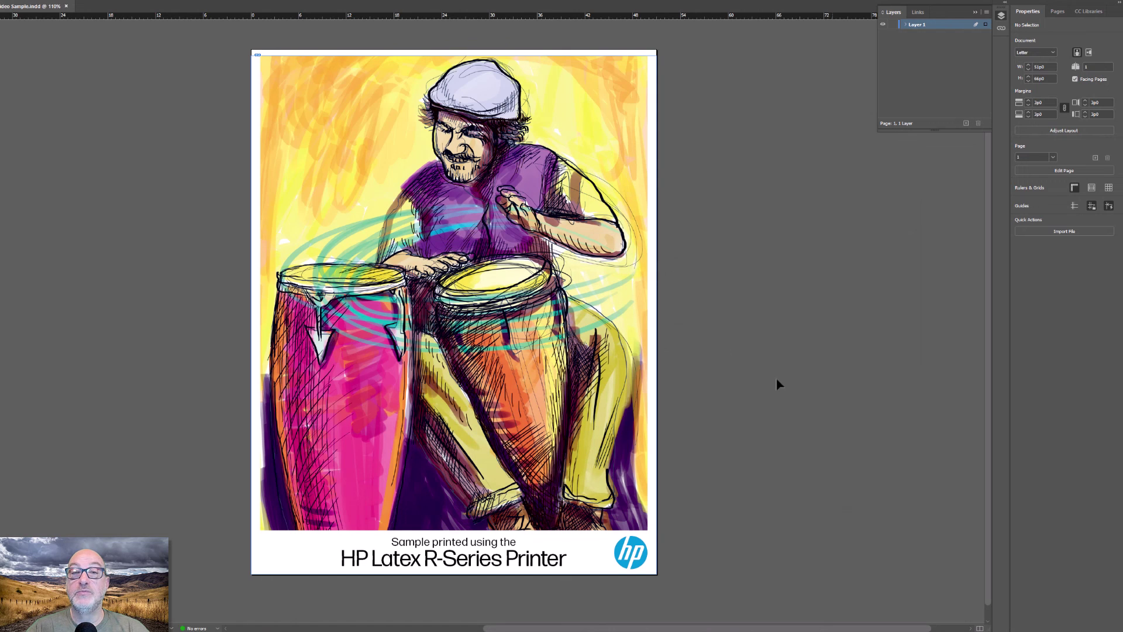